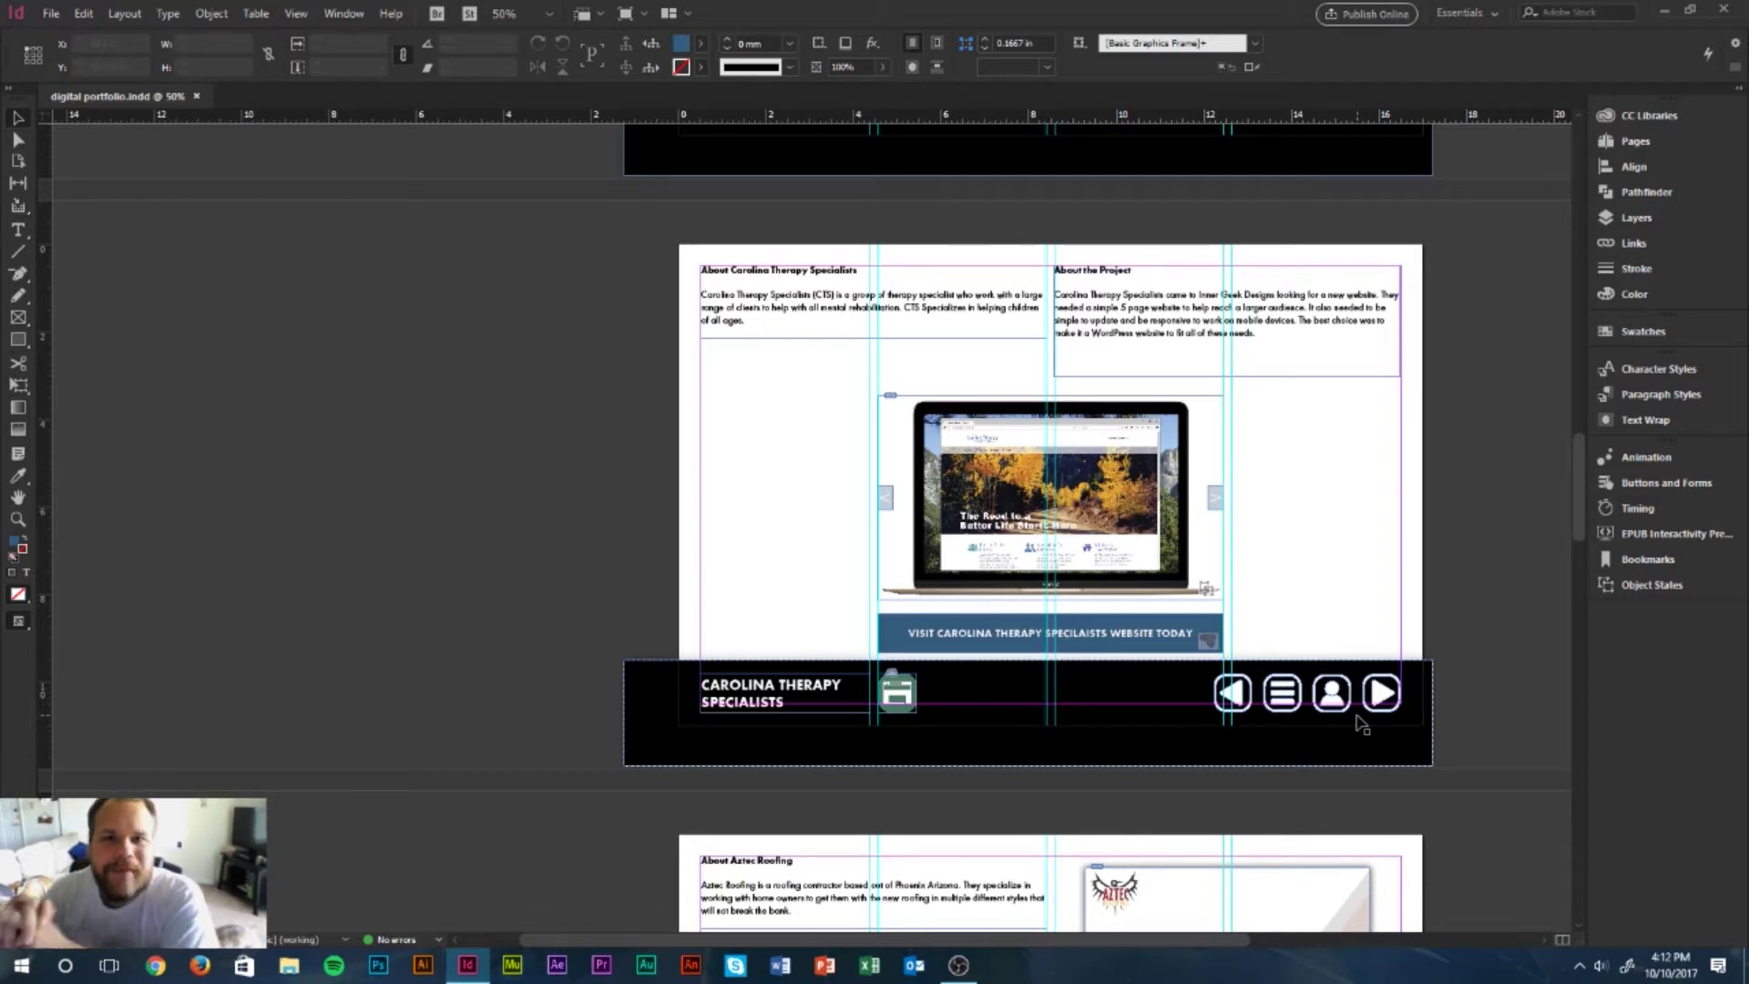
- Review the portfolio from cover to project pages at 25% zoom, then start Publish Online
left_click(1458, 473)
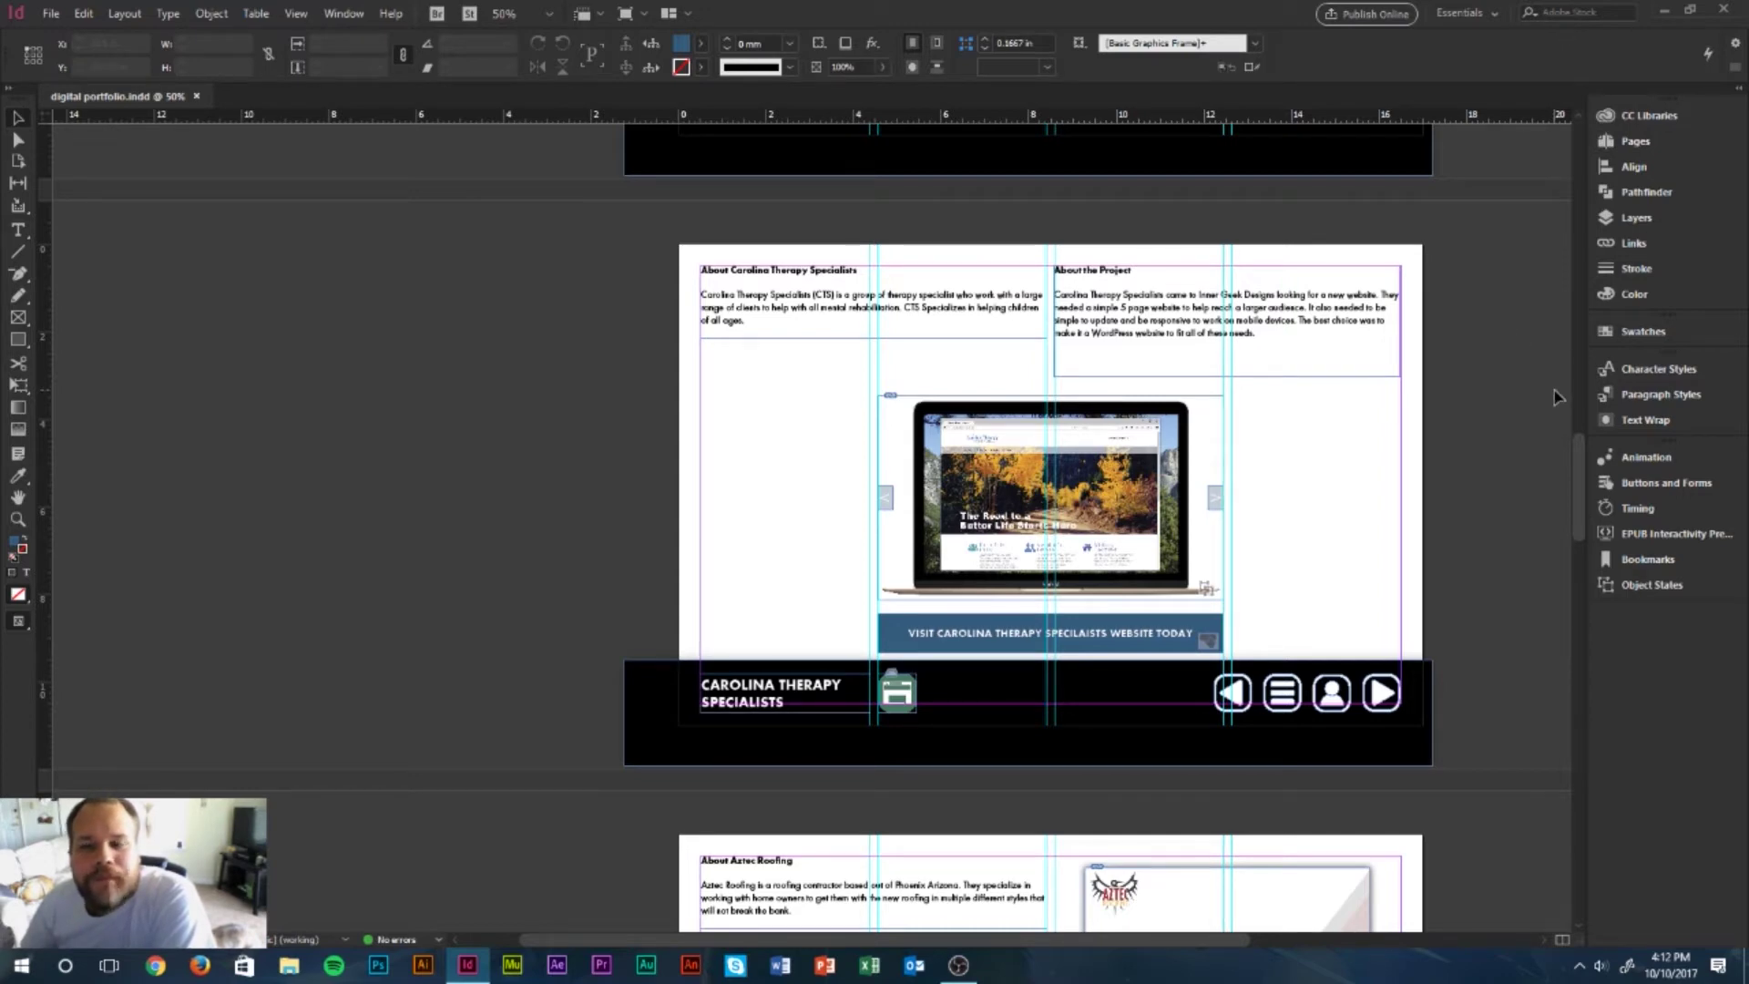
scroll(1558, 387, "up", 3)
scroll(1558, 387, "up", 20)
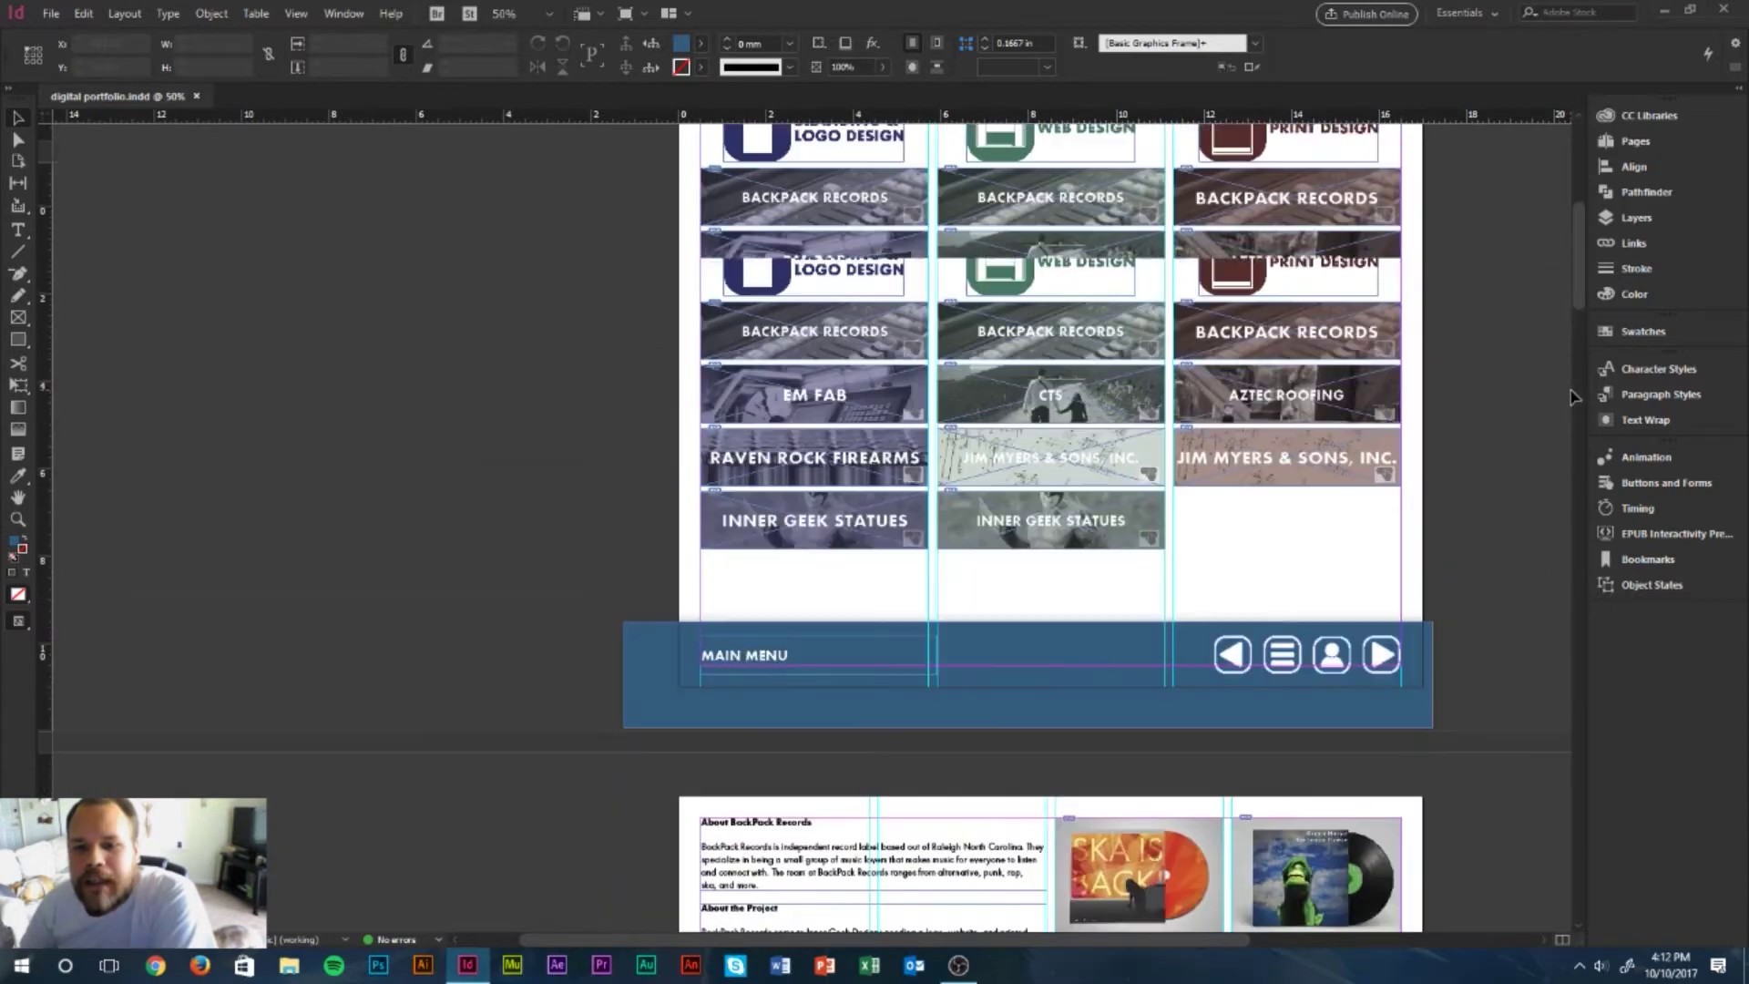
scroll(1559, 366, "down", 6)
scroll(1560, 366, "down", 20)
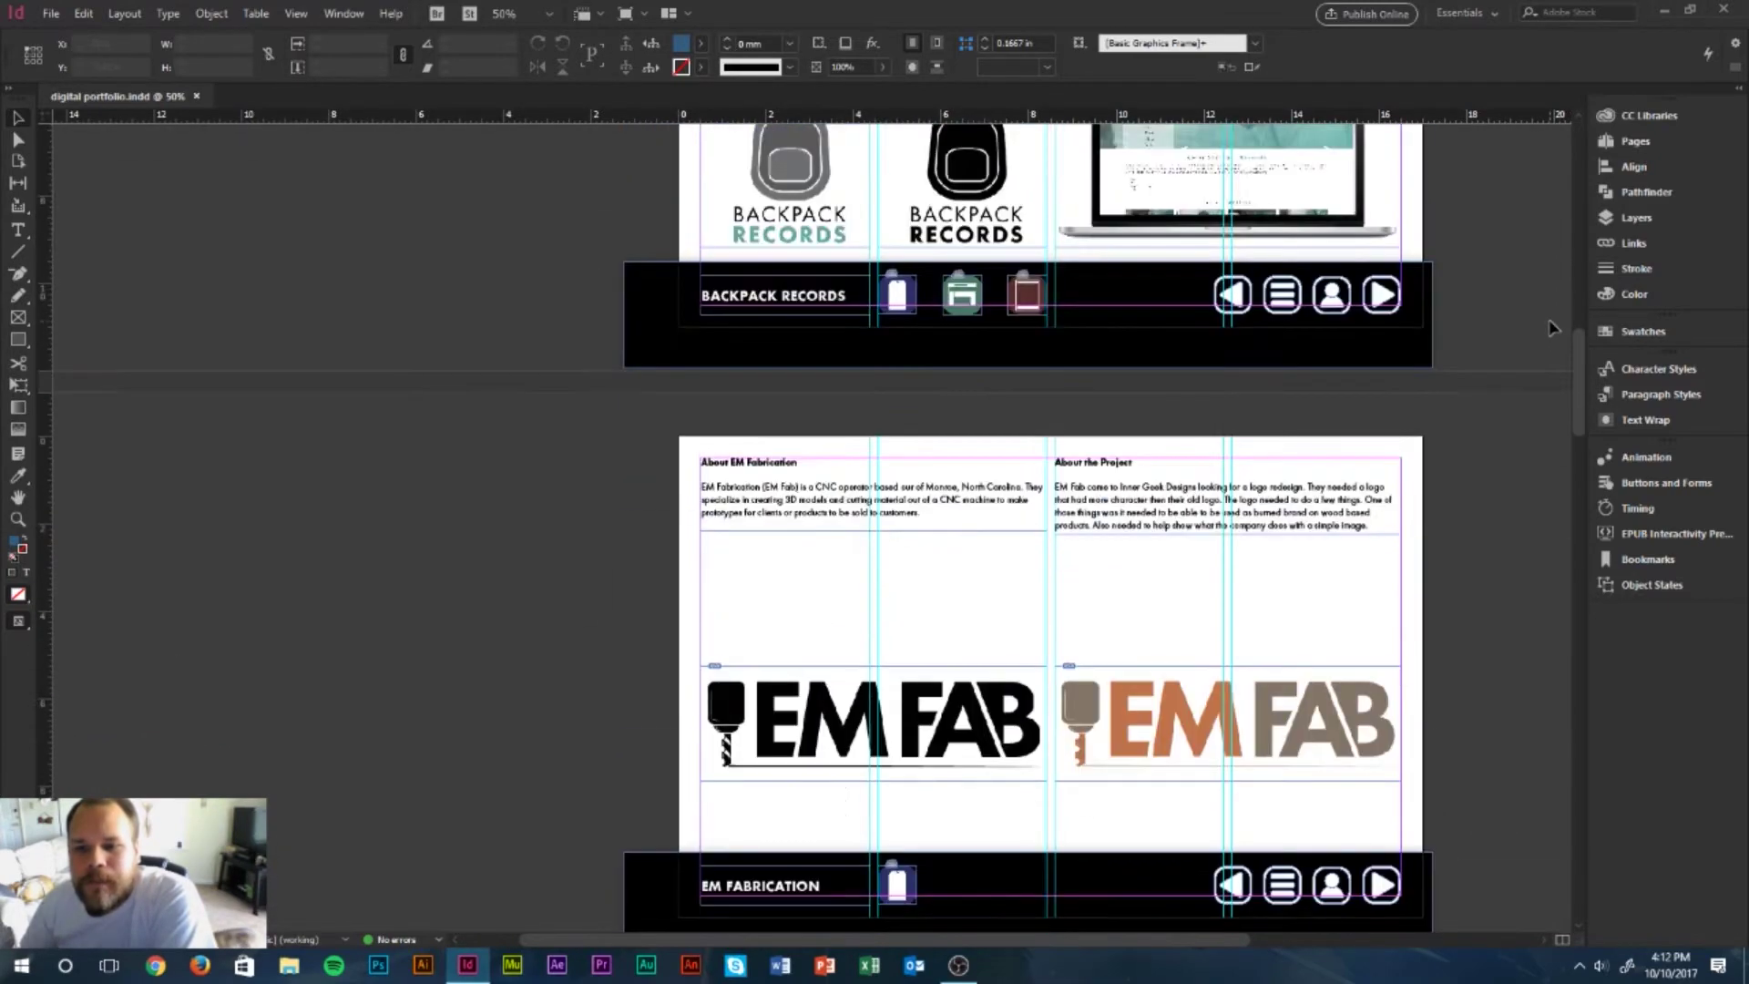
key("ctrl+minus")
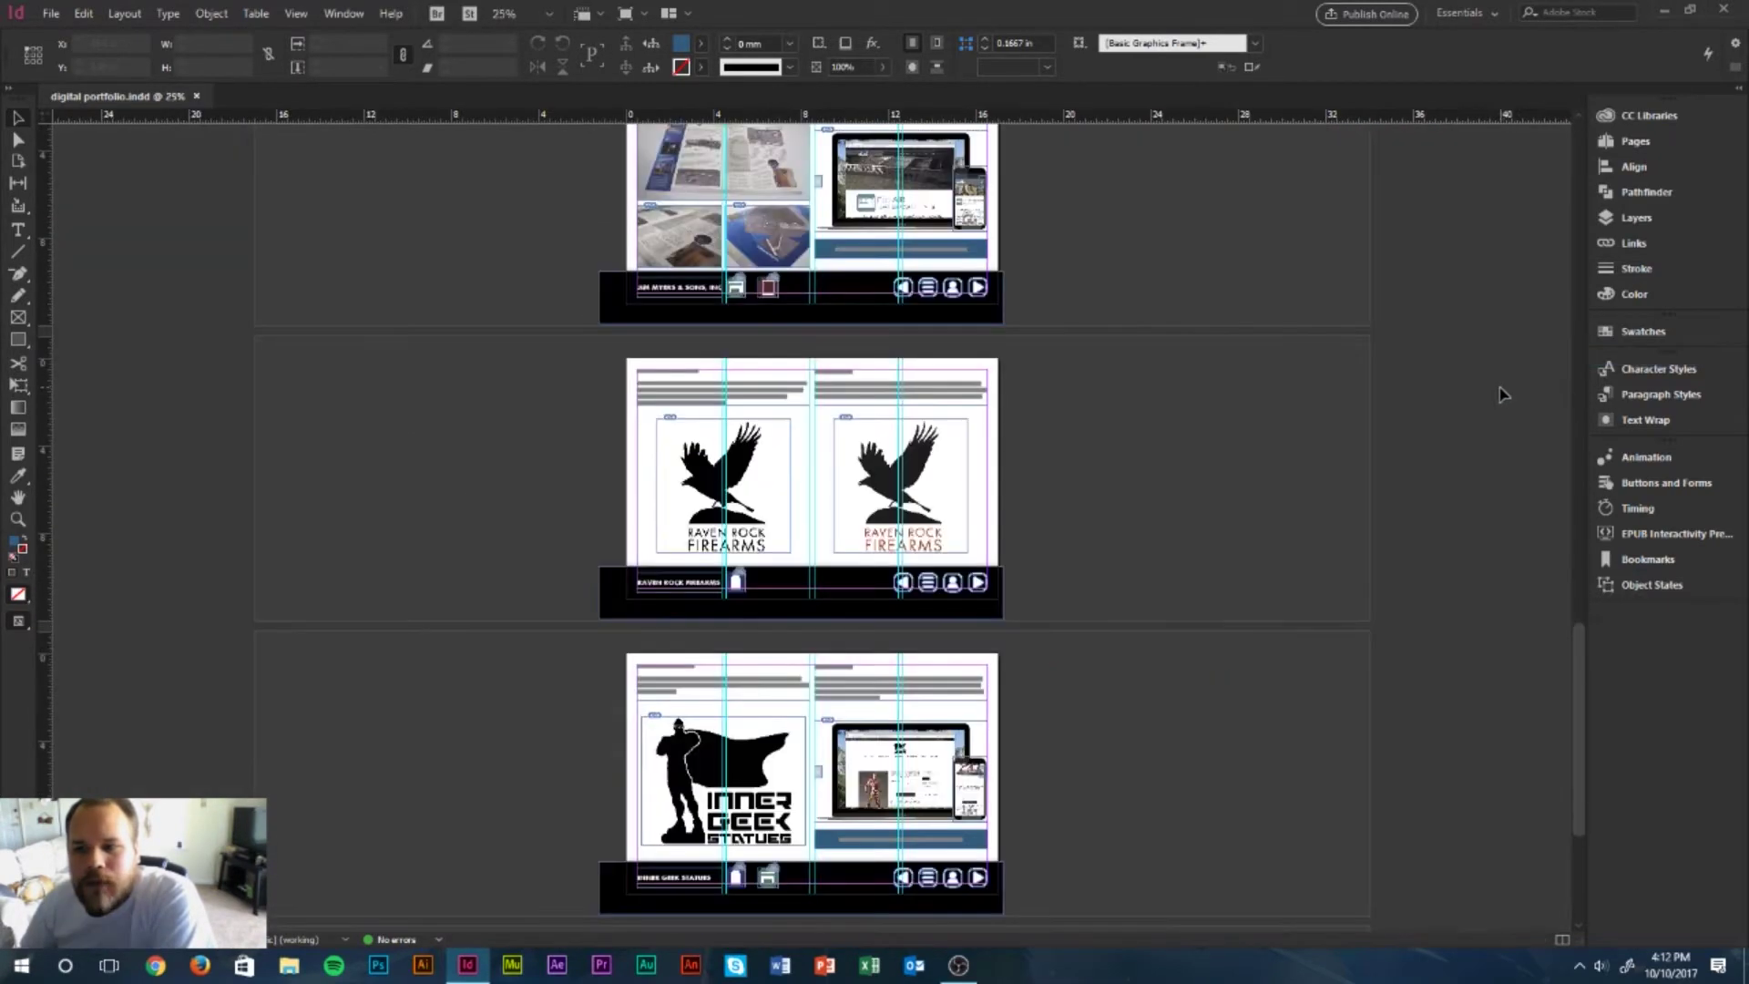
left_click_drag(1582, 687, 1590, 184)
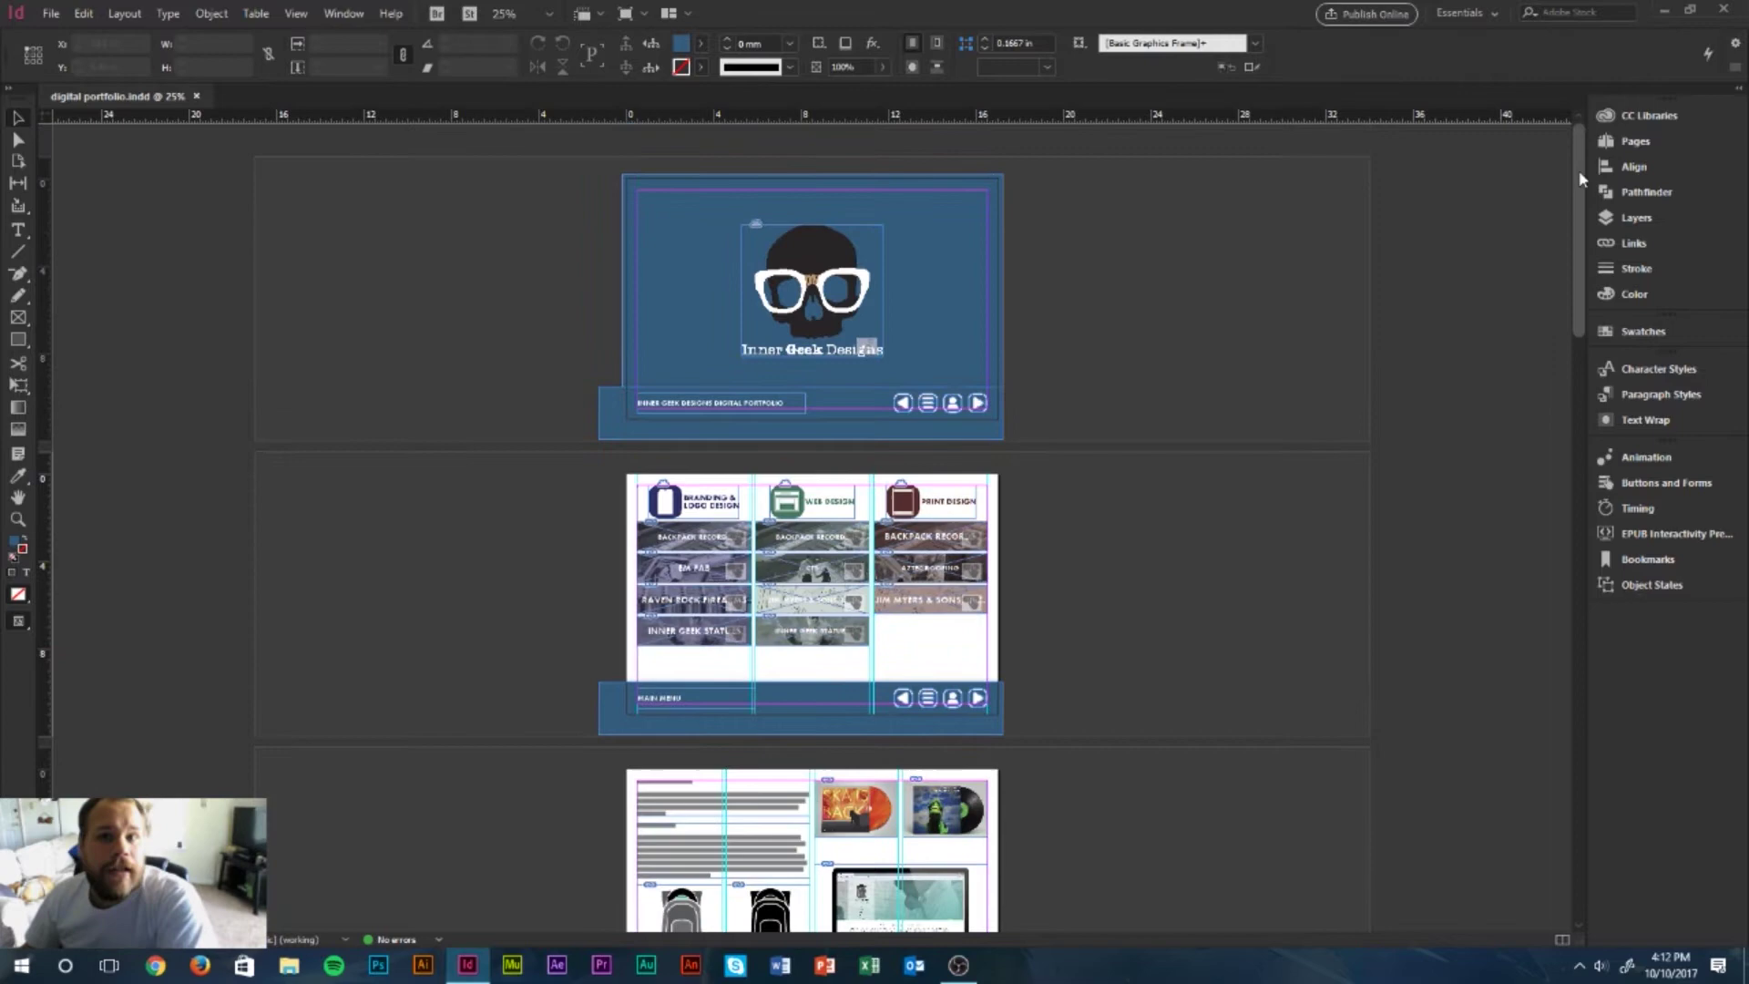
left_click(1364, 14)
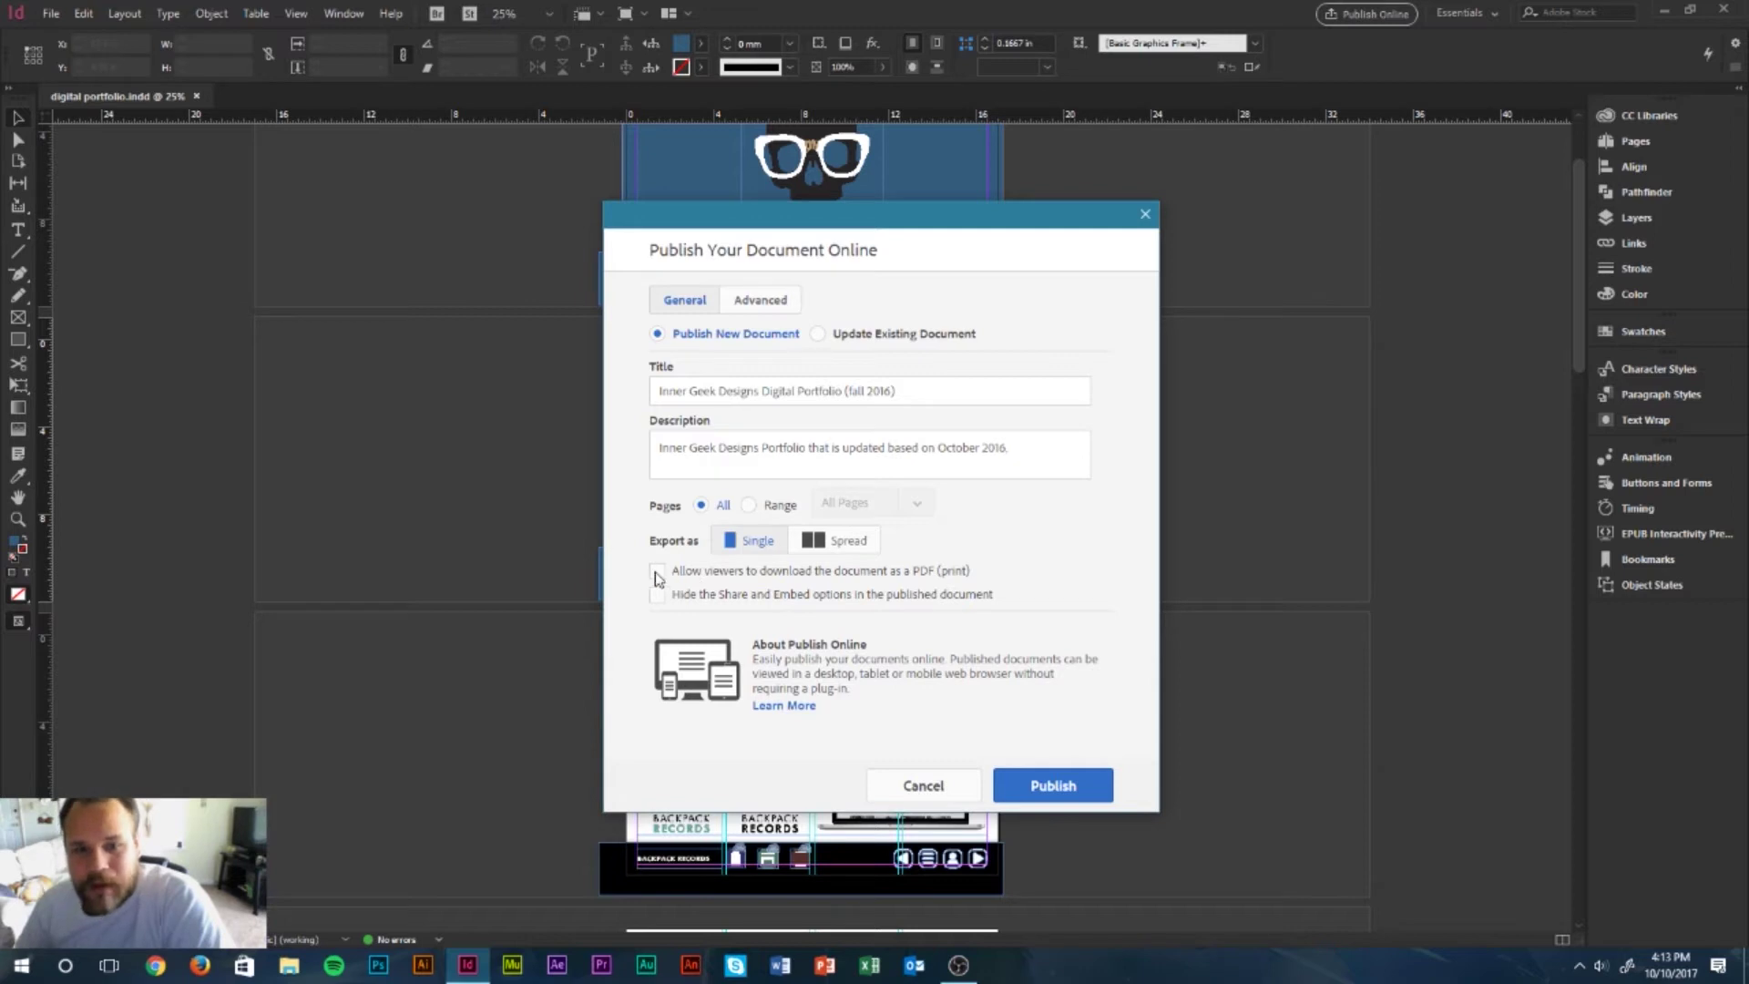
- Enable 'Allow viewers to download as PDF' and 'Hide the Share and Embed options'
left_click(657, 574)
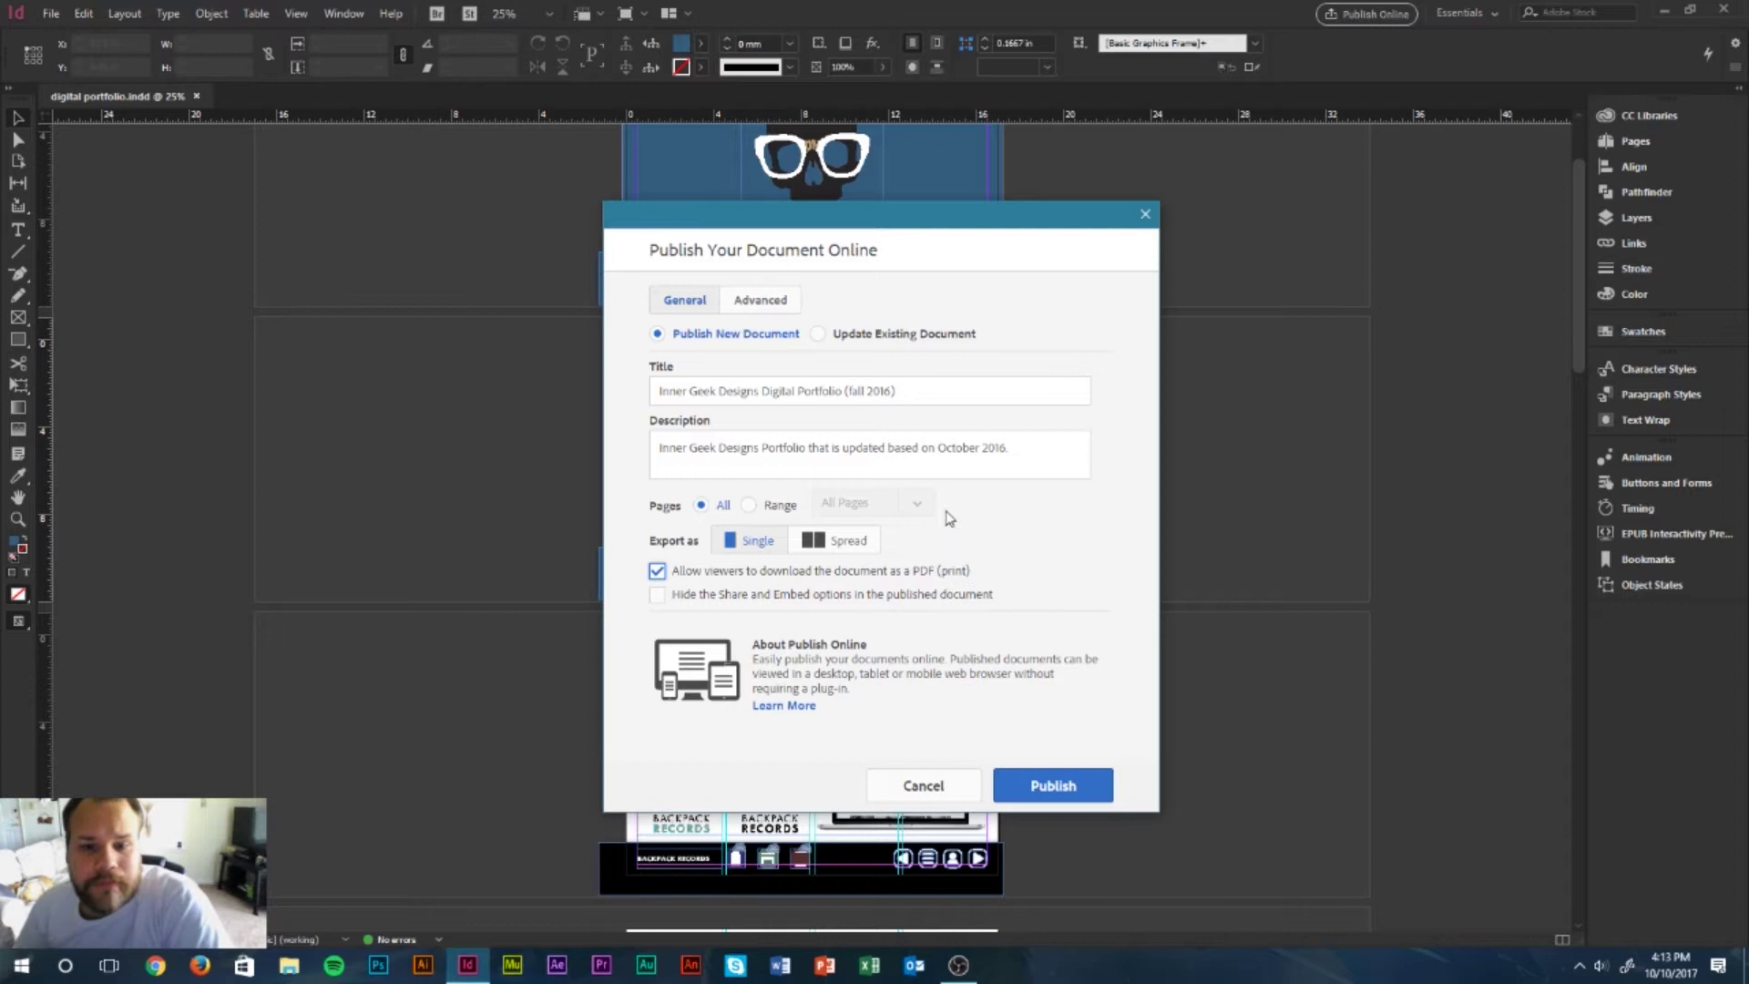
left_click(672, 599)
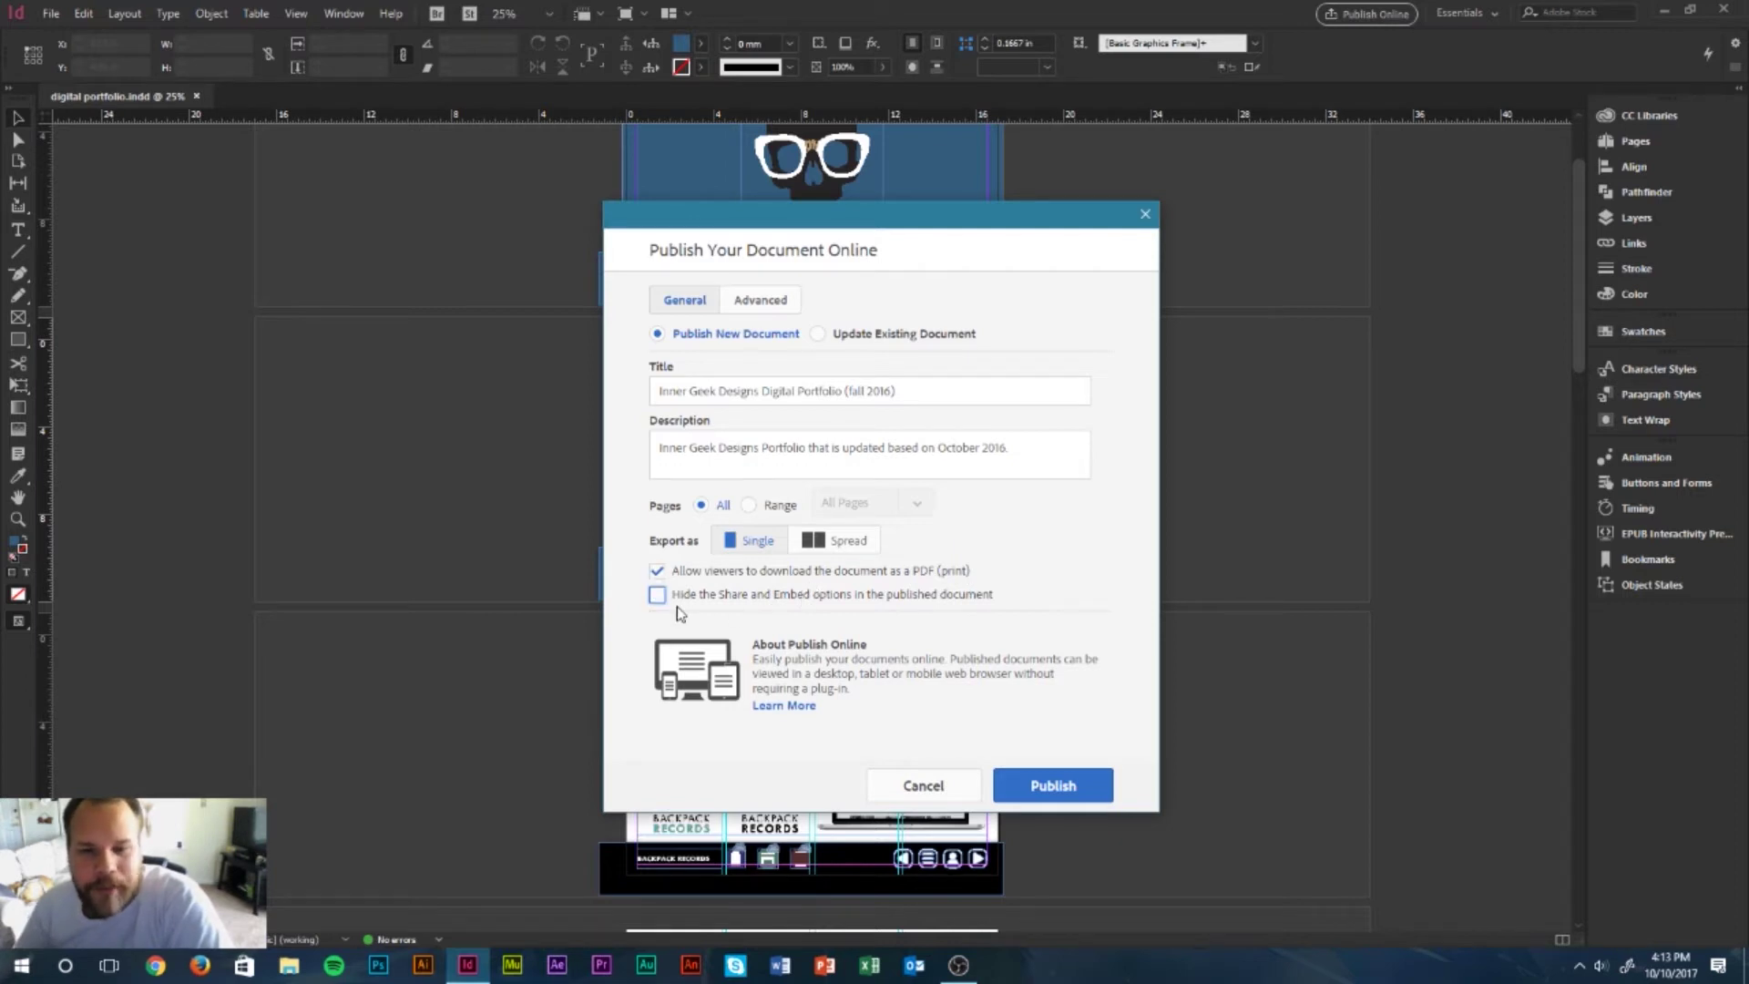
- Check the Advanced settings, then publish as Update Existing Document for the fall 2016 portfolio
left_click(762, 308)
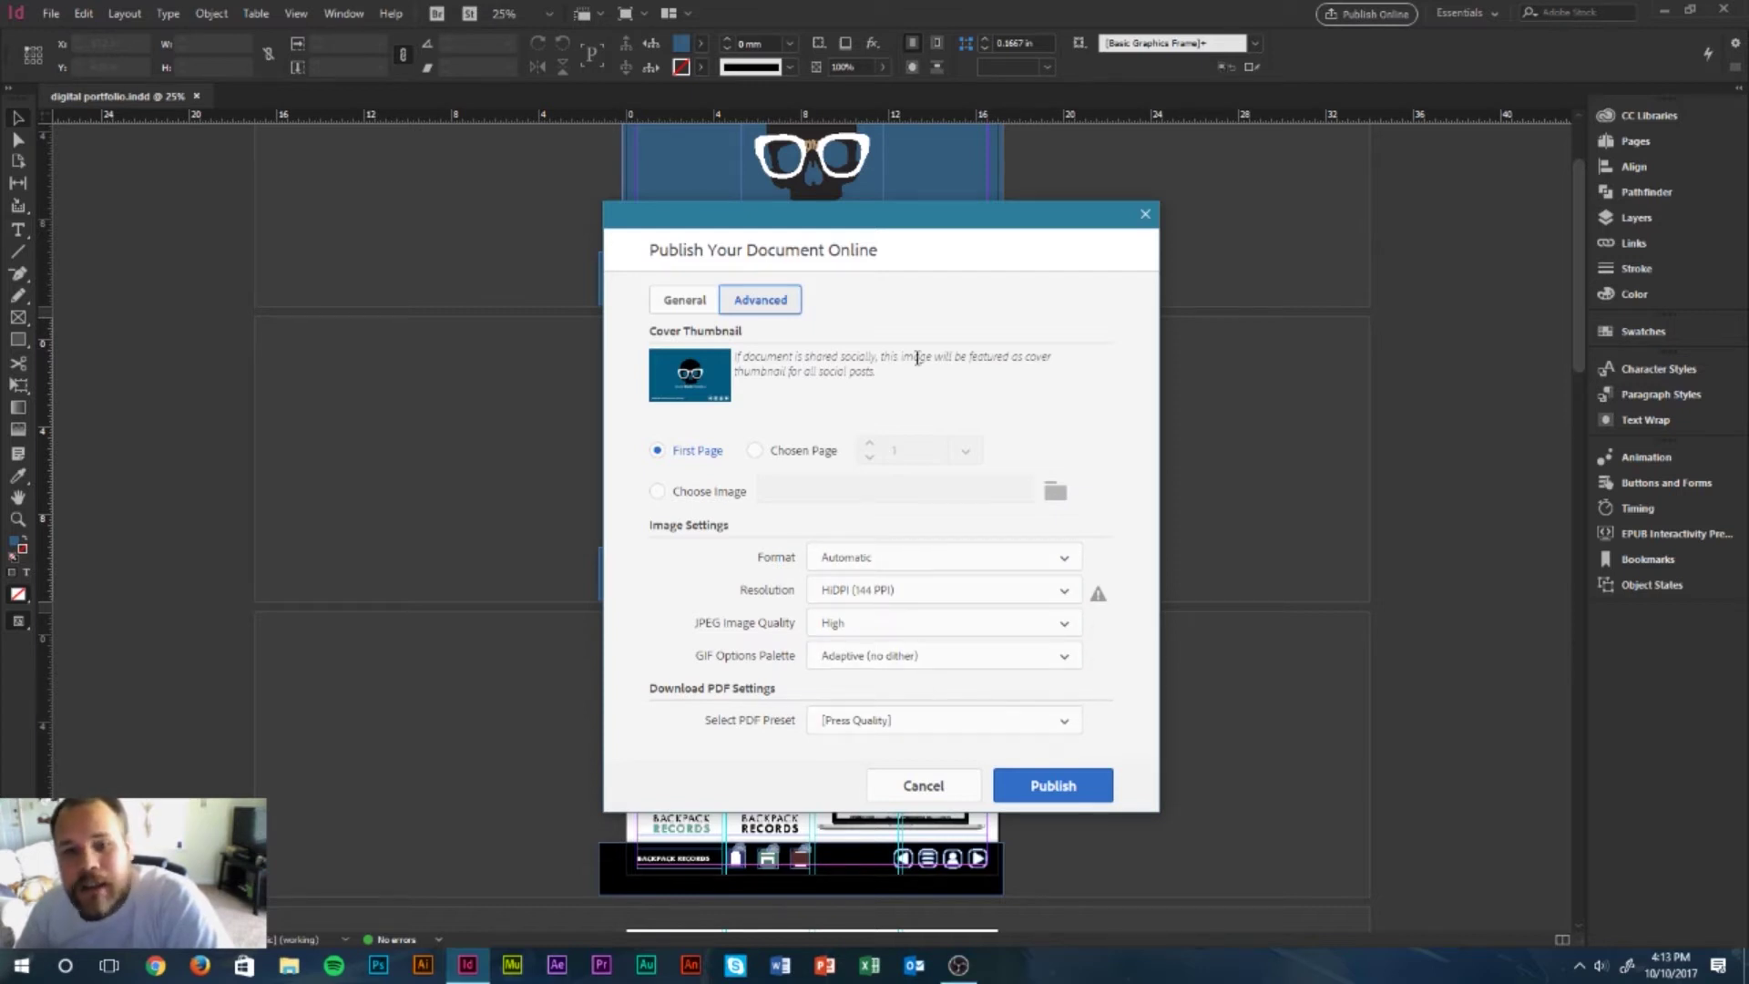
left_click(676, 304)
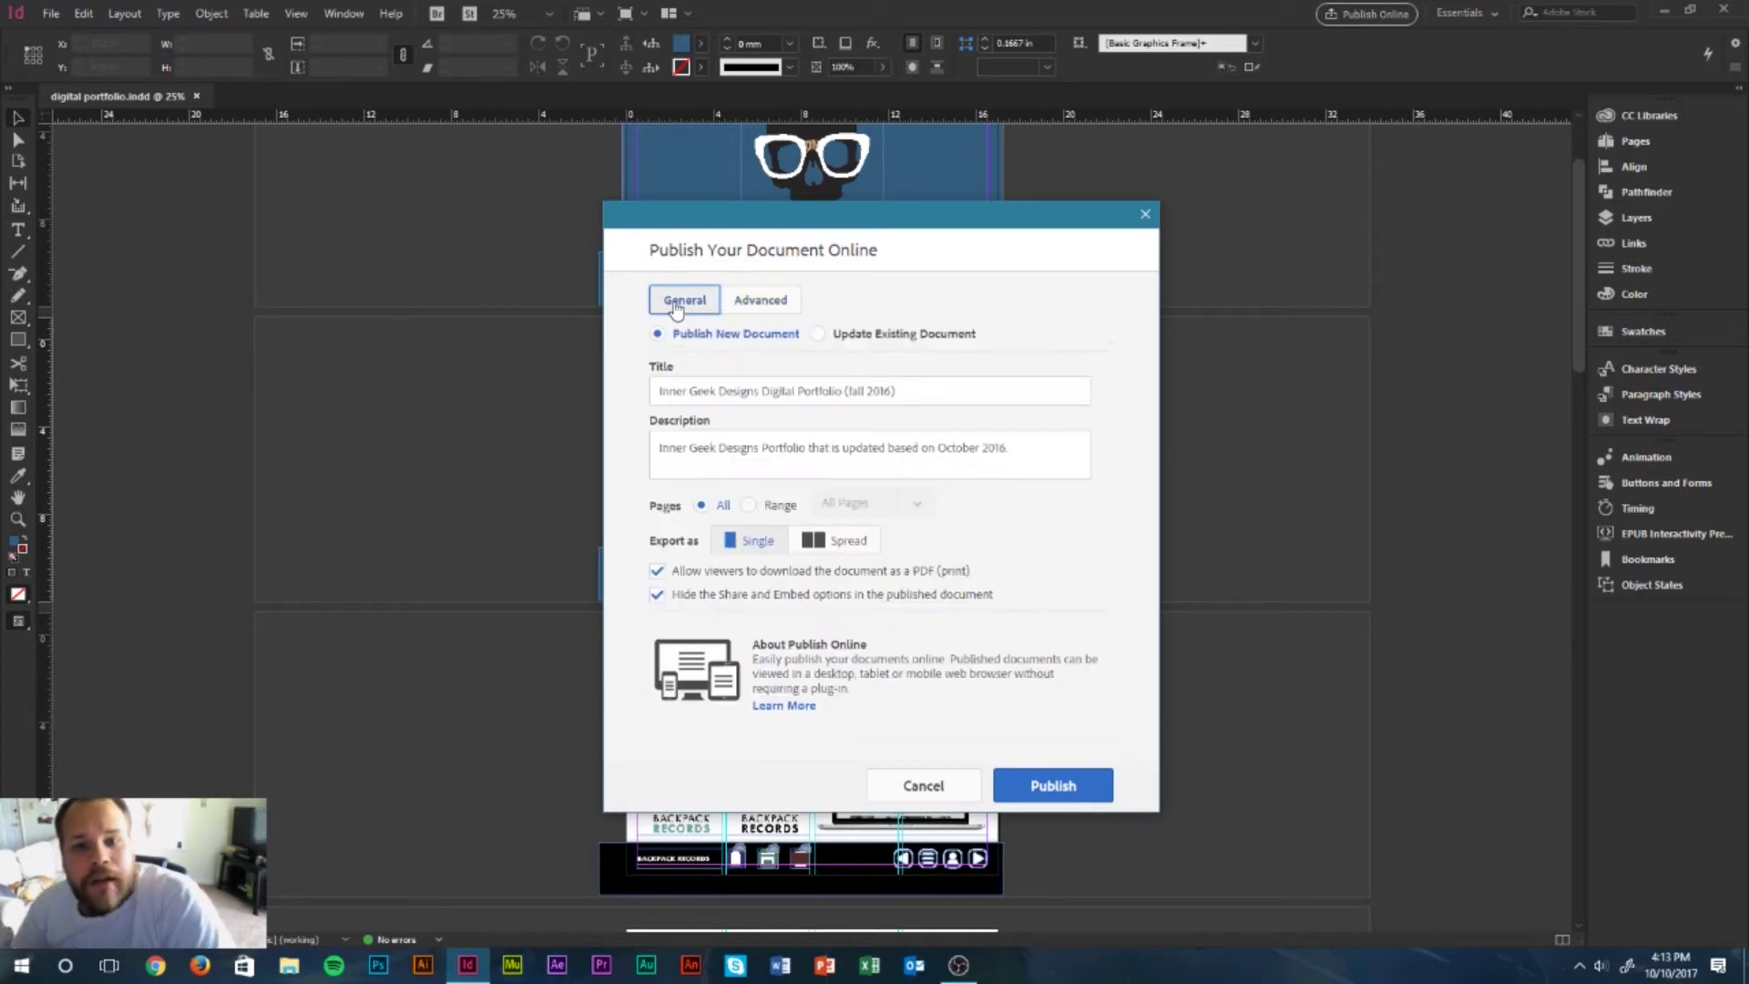
left_click(817, 334)
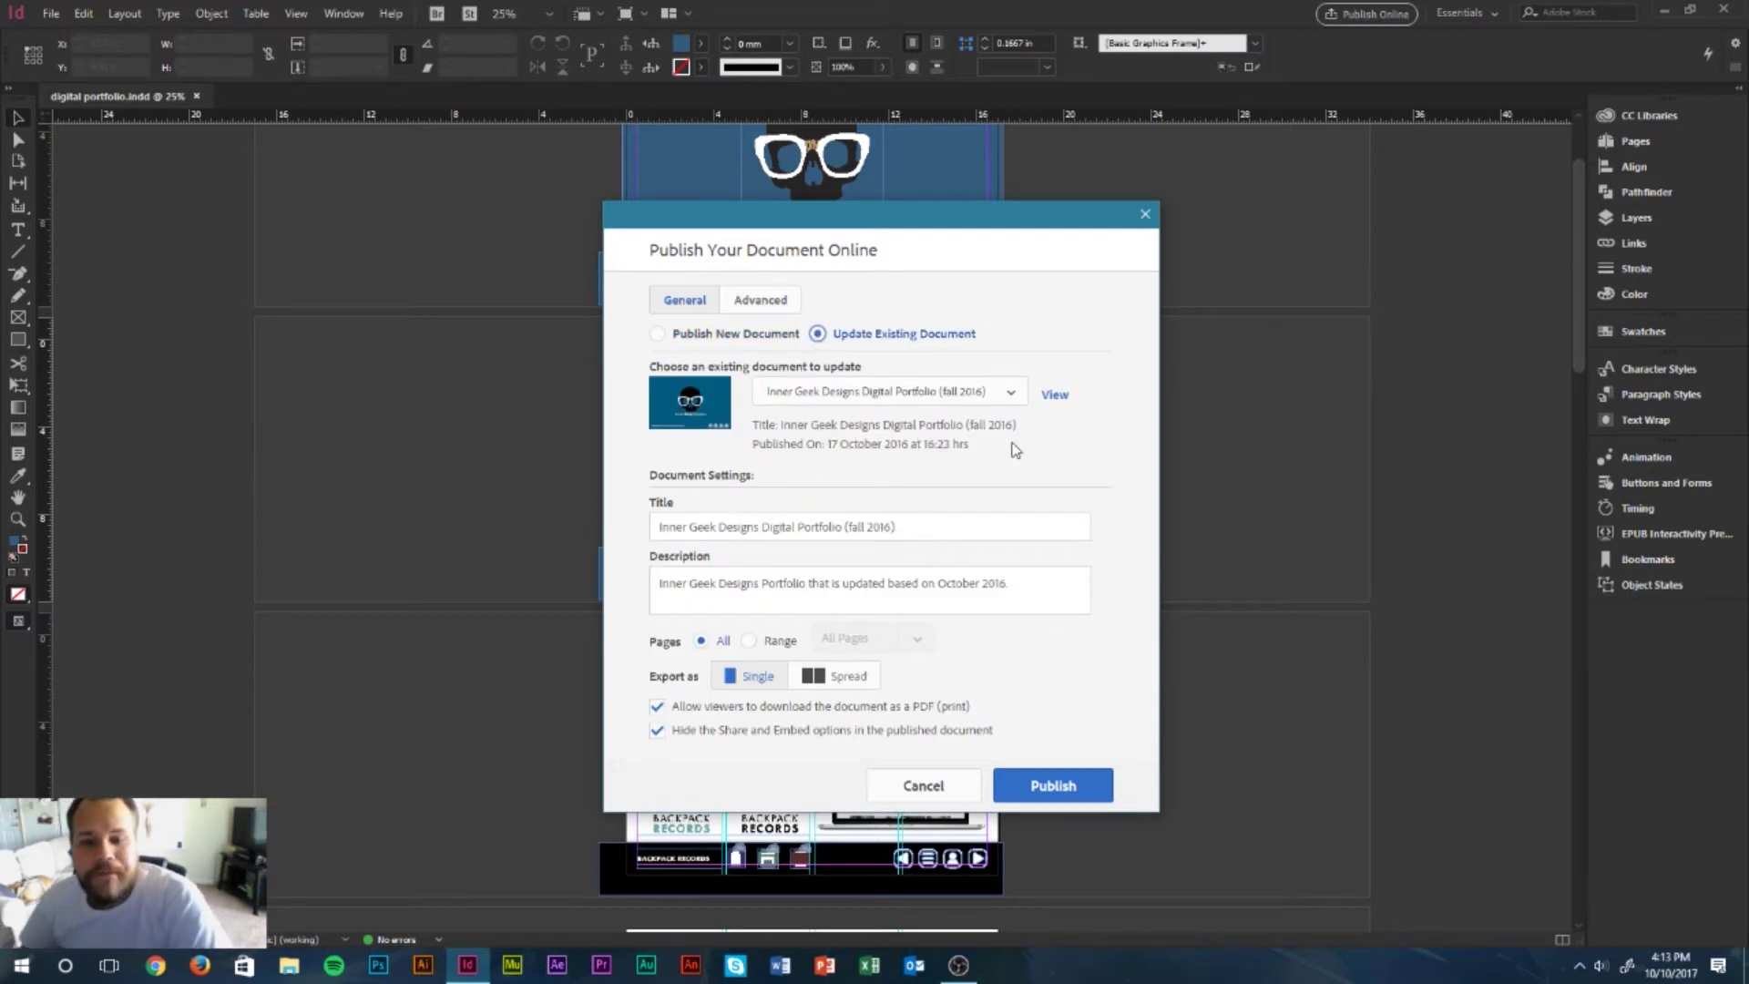
left_click(1093, 786)
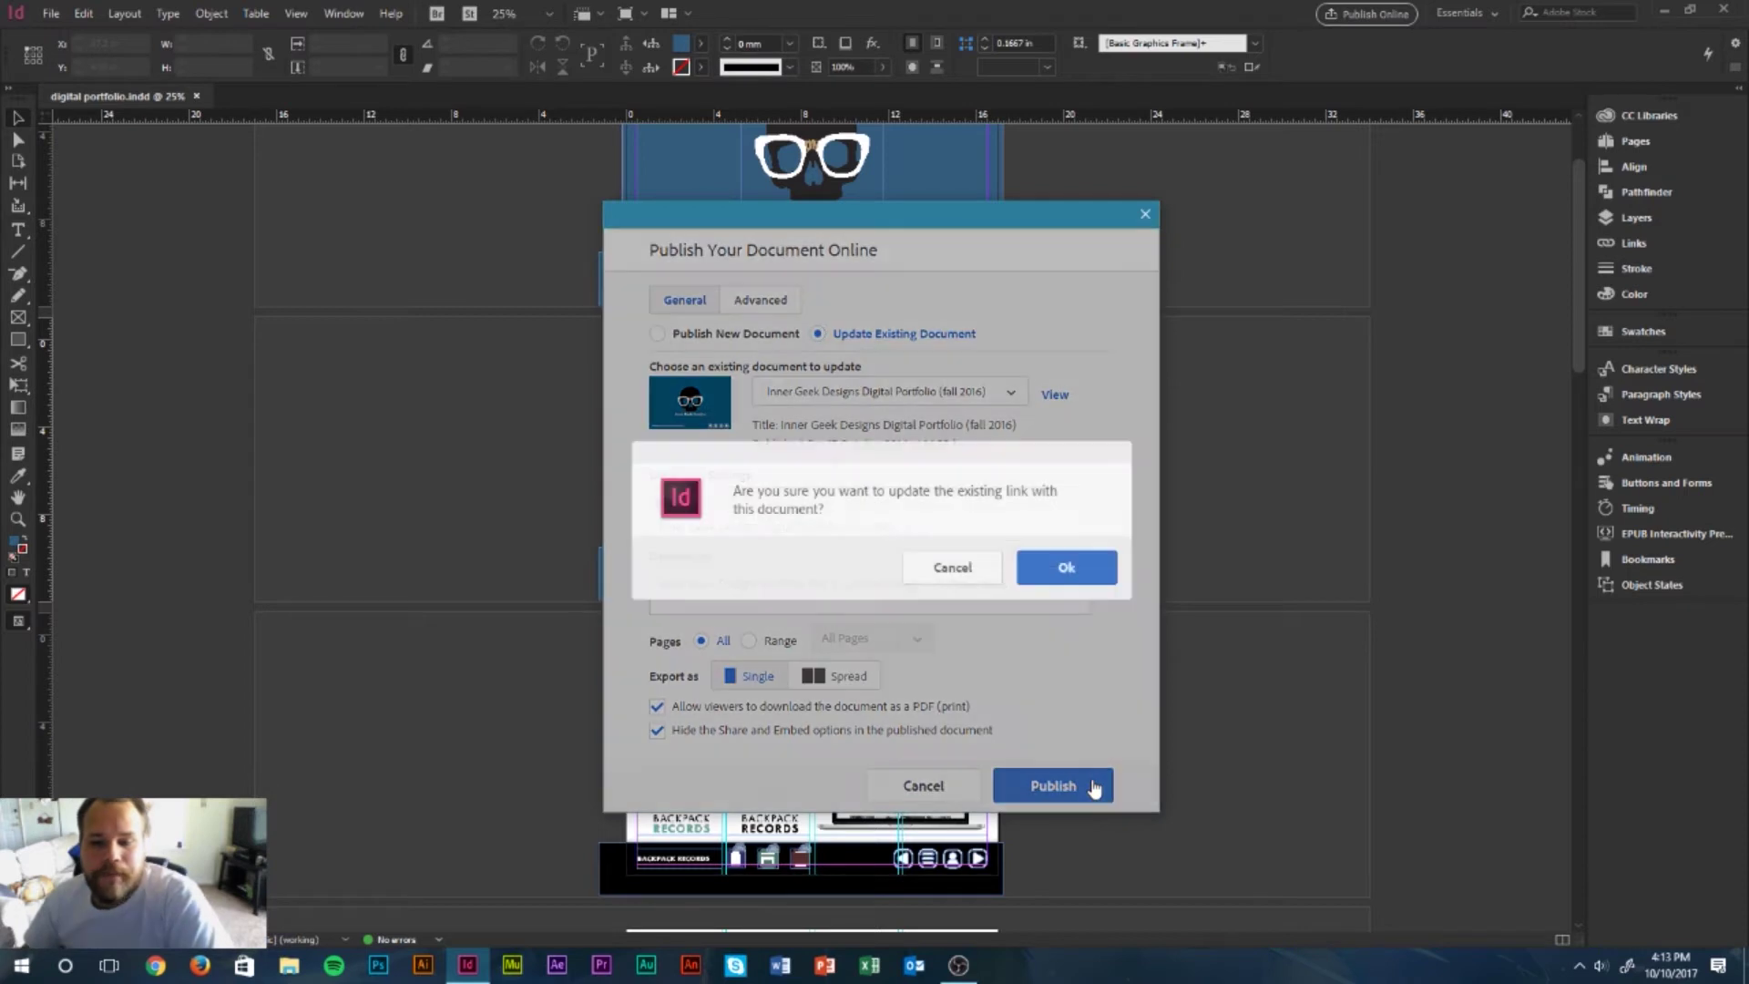
- Confirm replacing the existing link and let the portfolio upload complete
left_click(1073, 569)
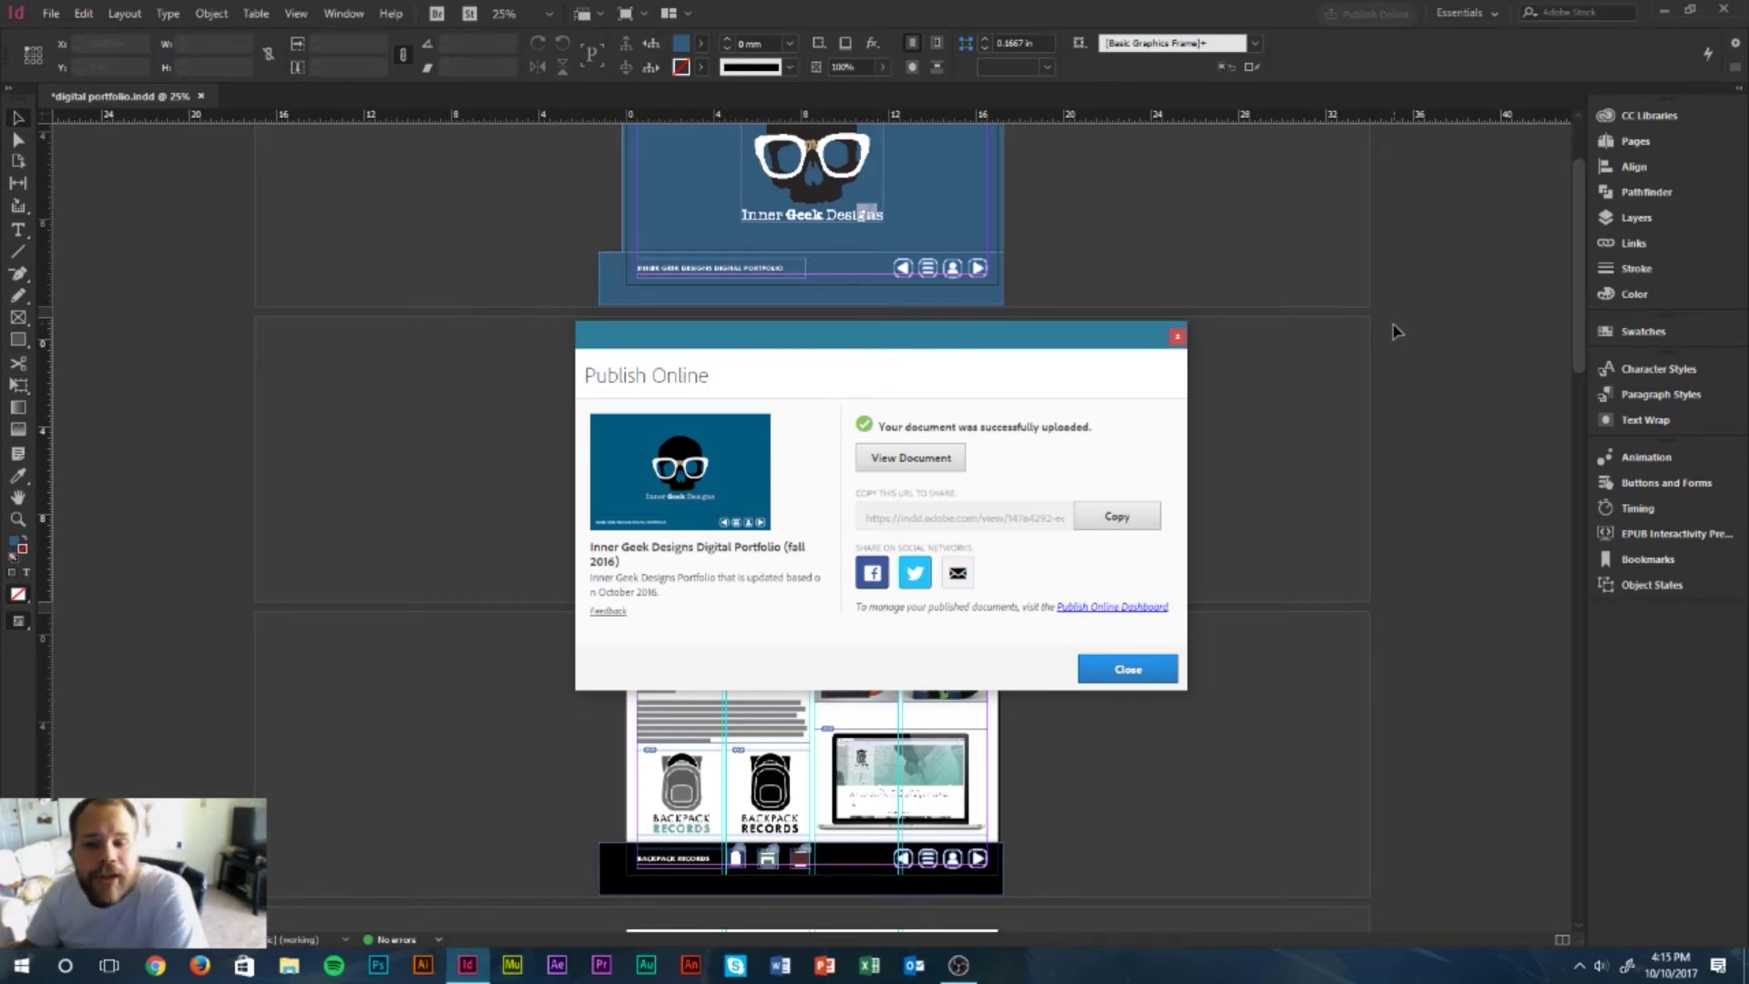
- View the published document, visiting the contact, main menu and BackPack Records slides
left_click(902, 458)
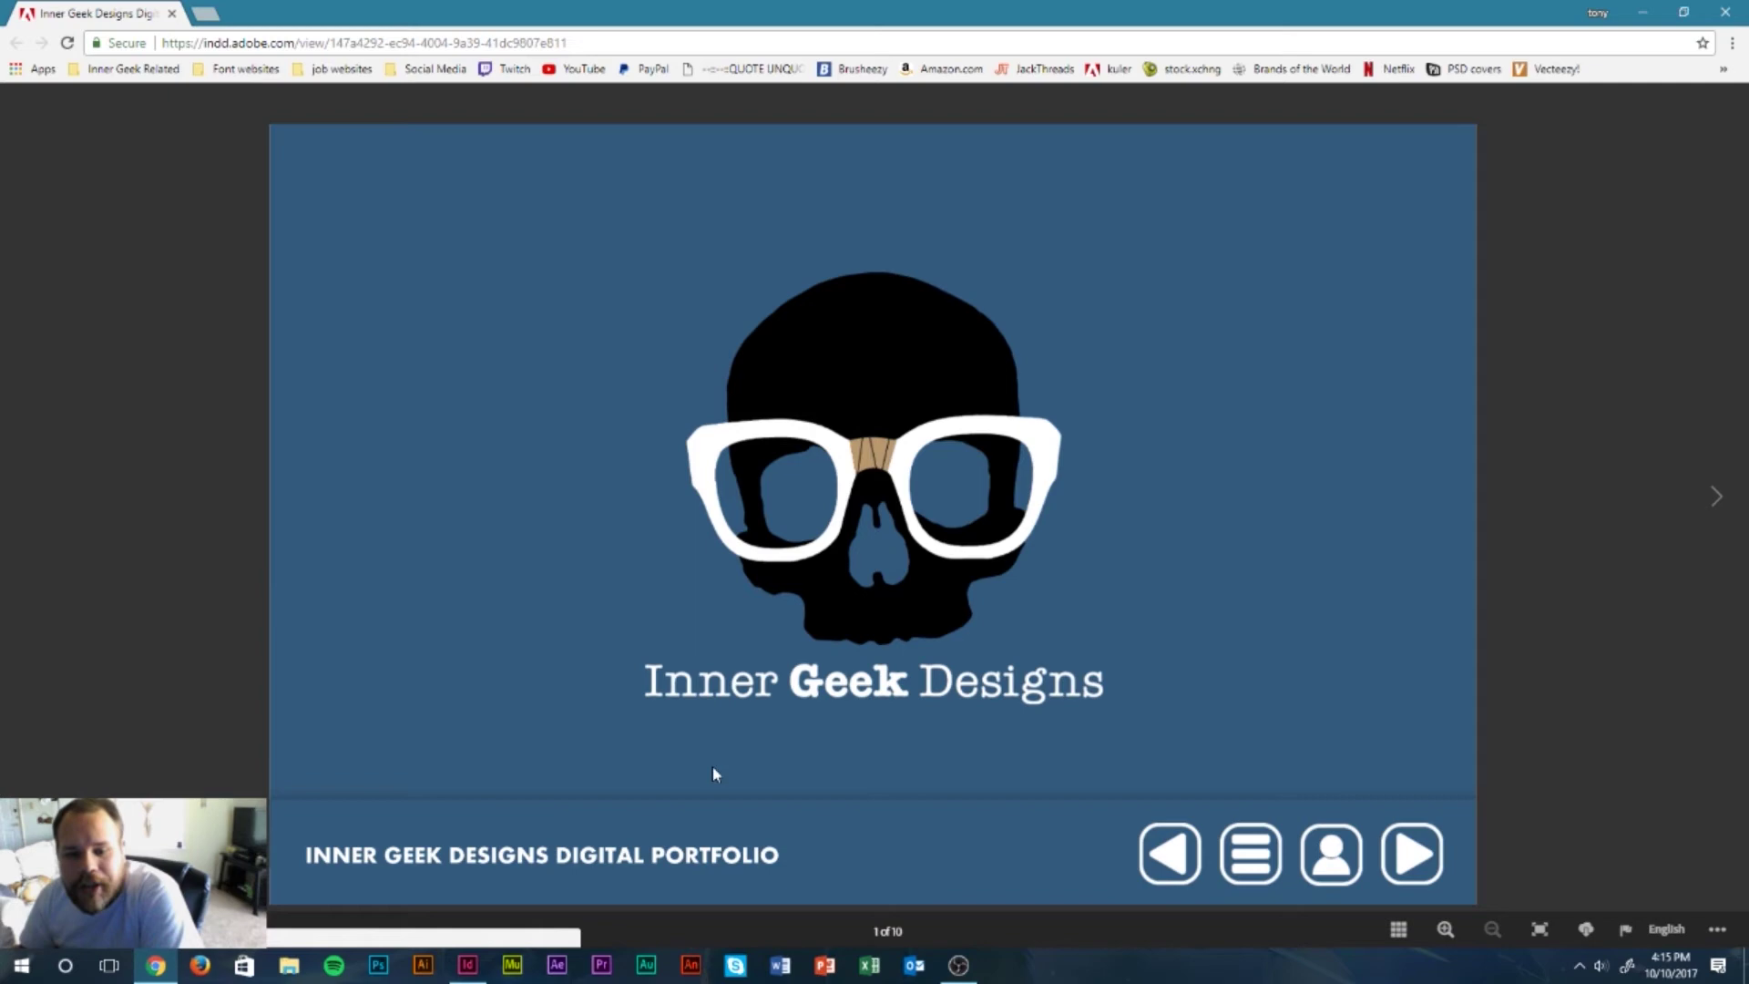
left_click(1357, 864)
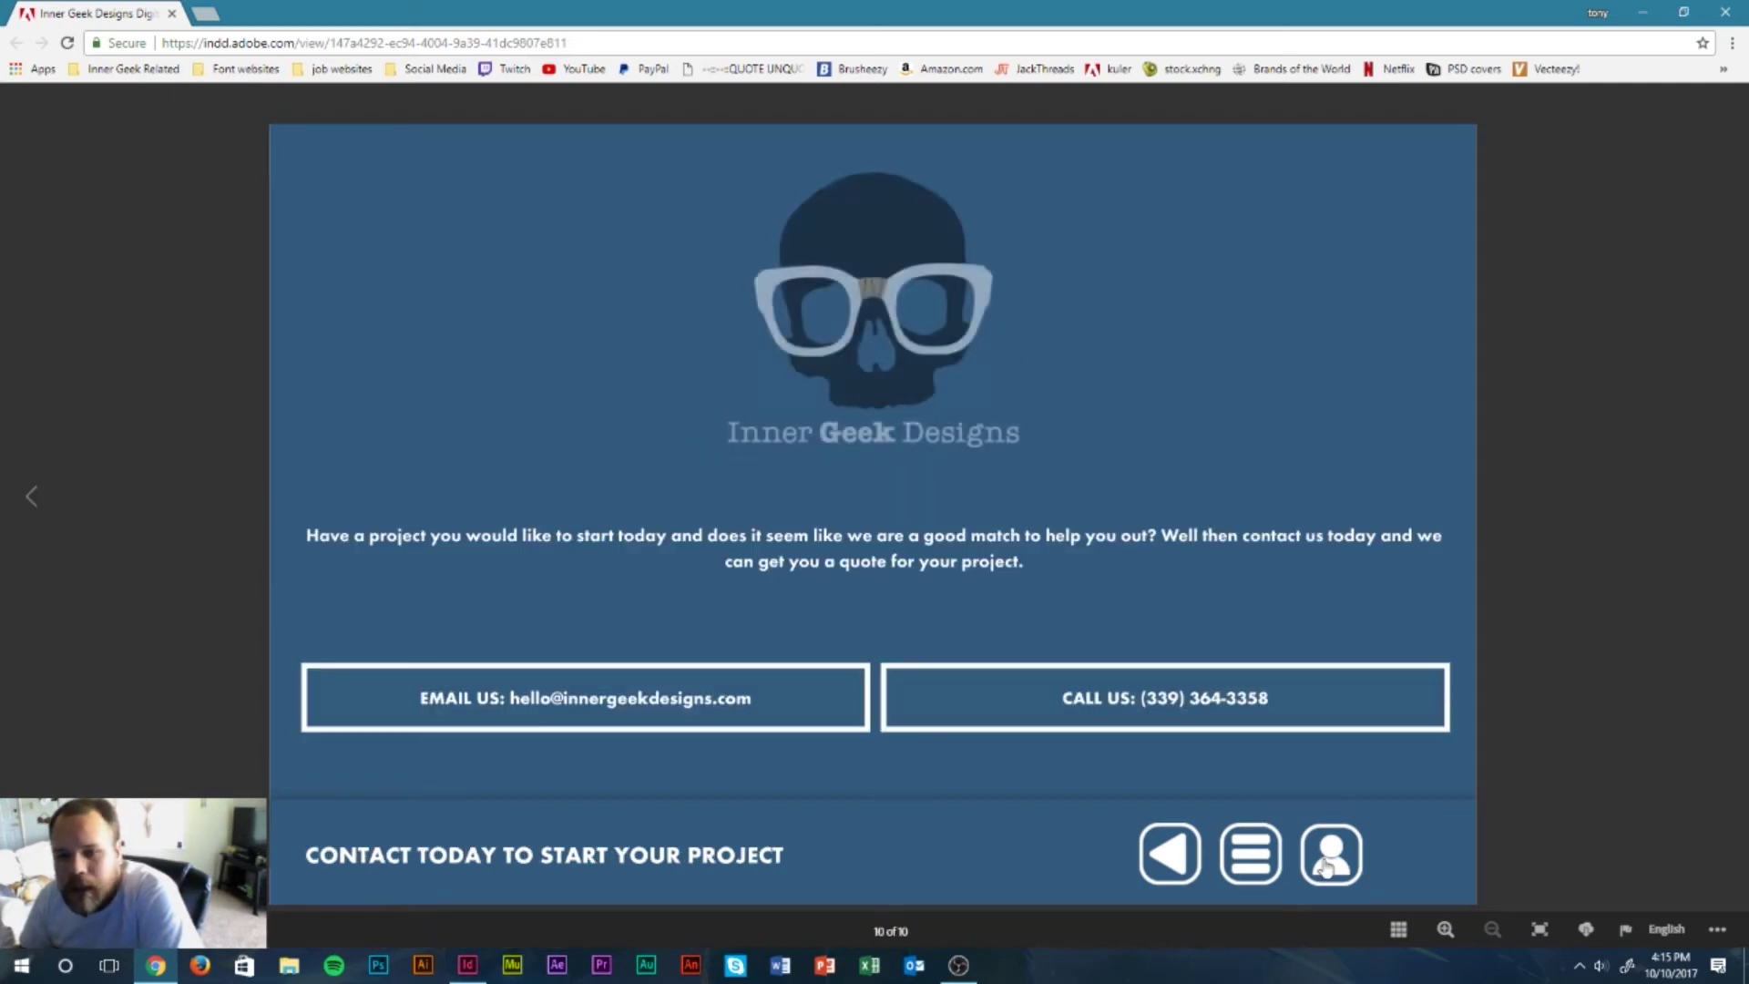
left_click(1252, 861)
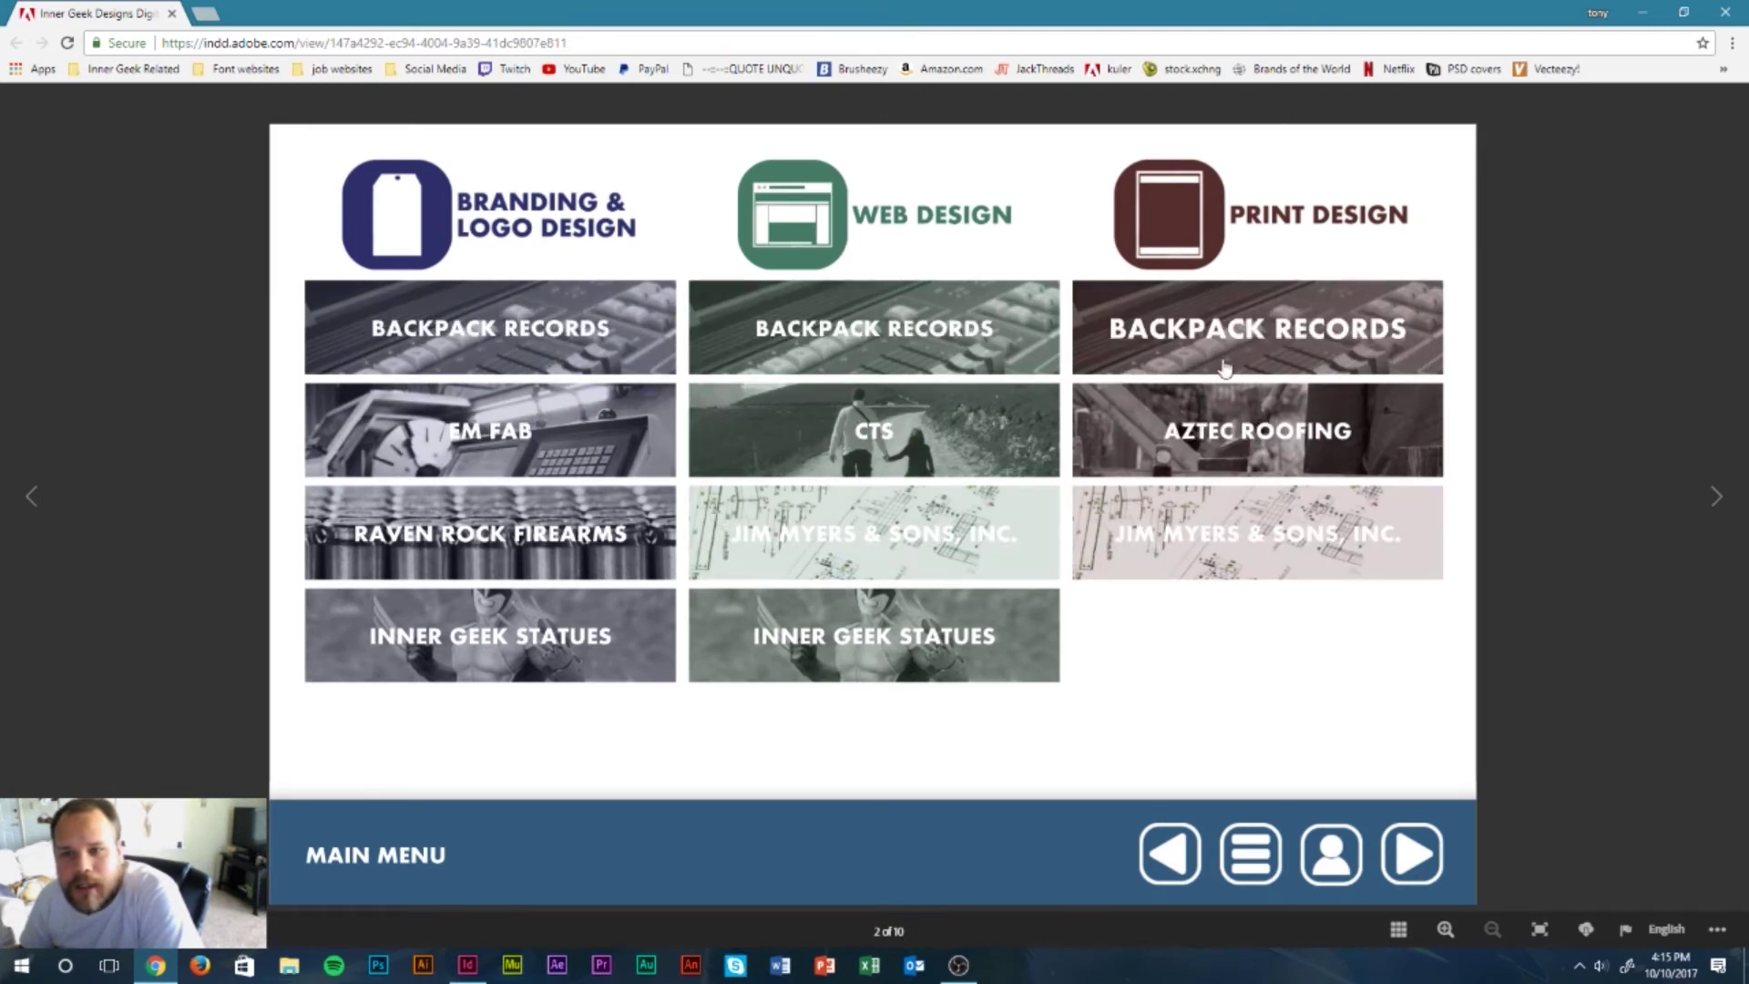
left_click(831, 348)
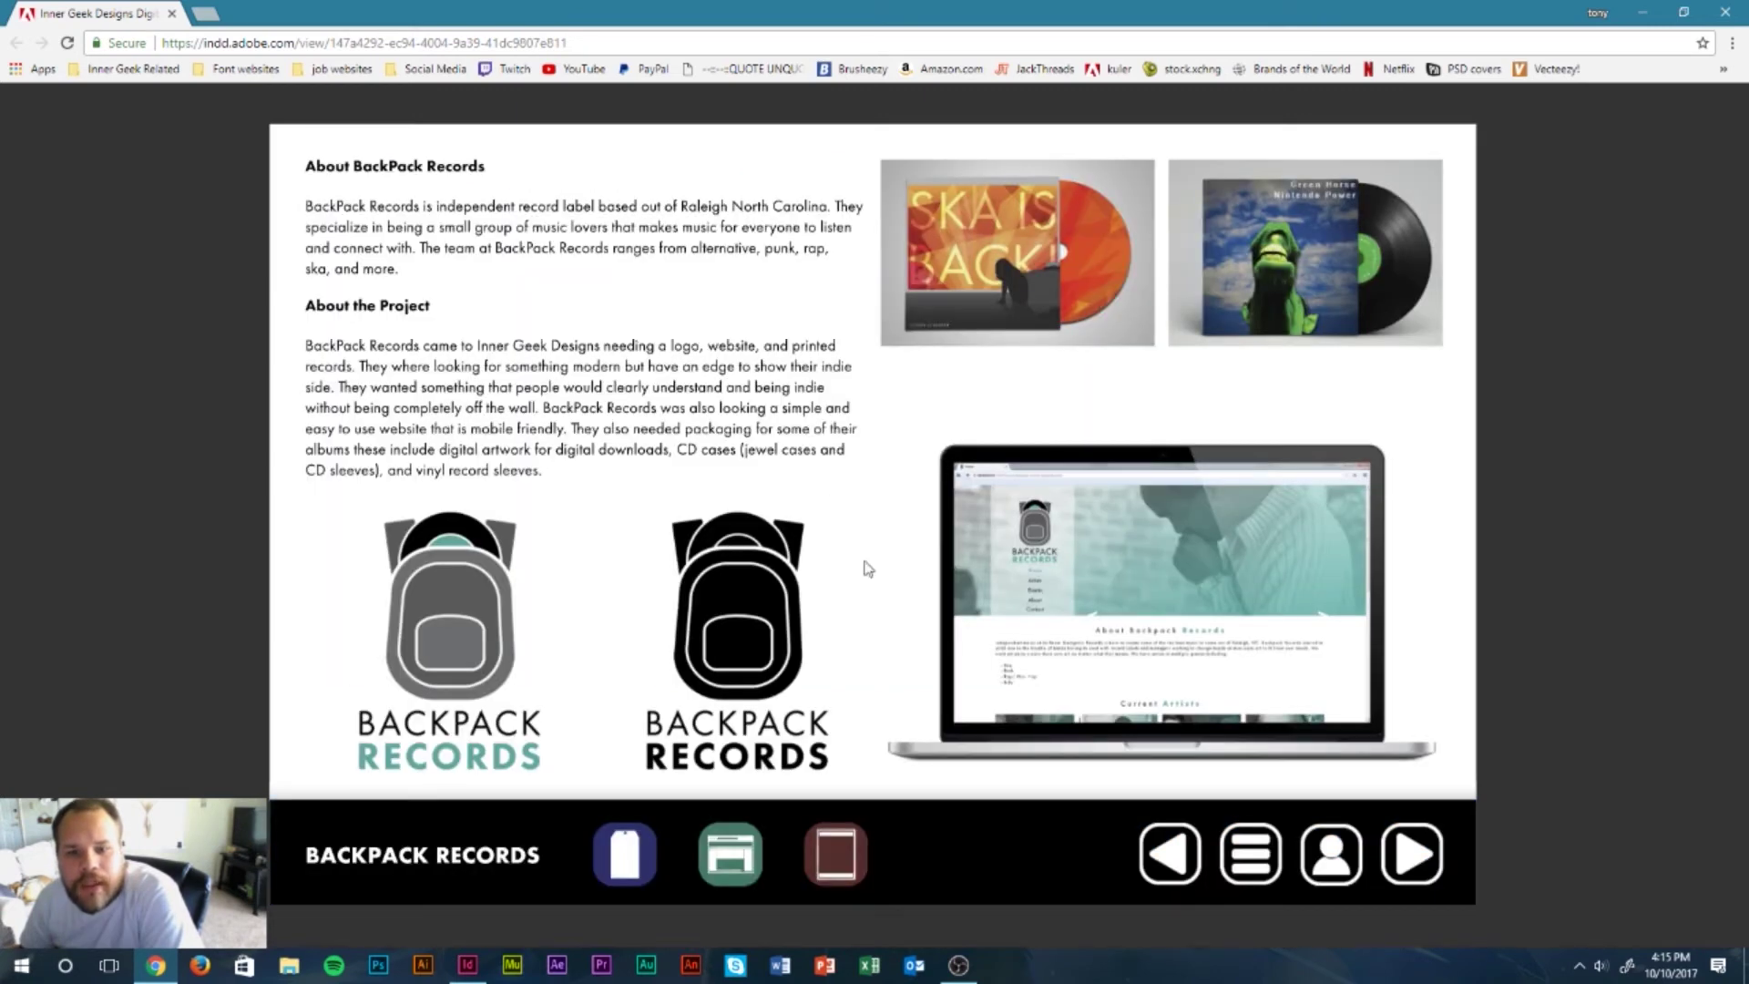
left_click(1177, 851)
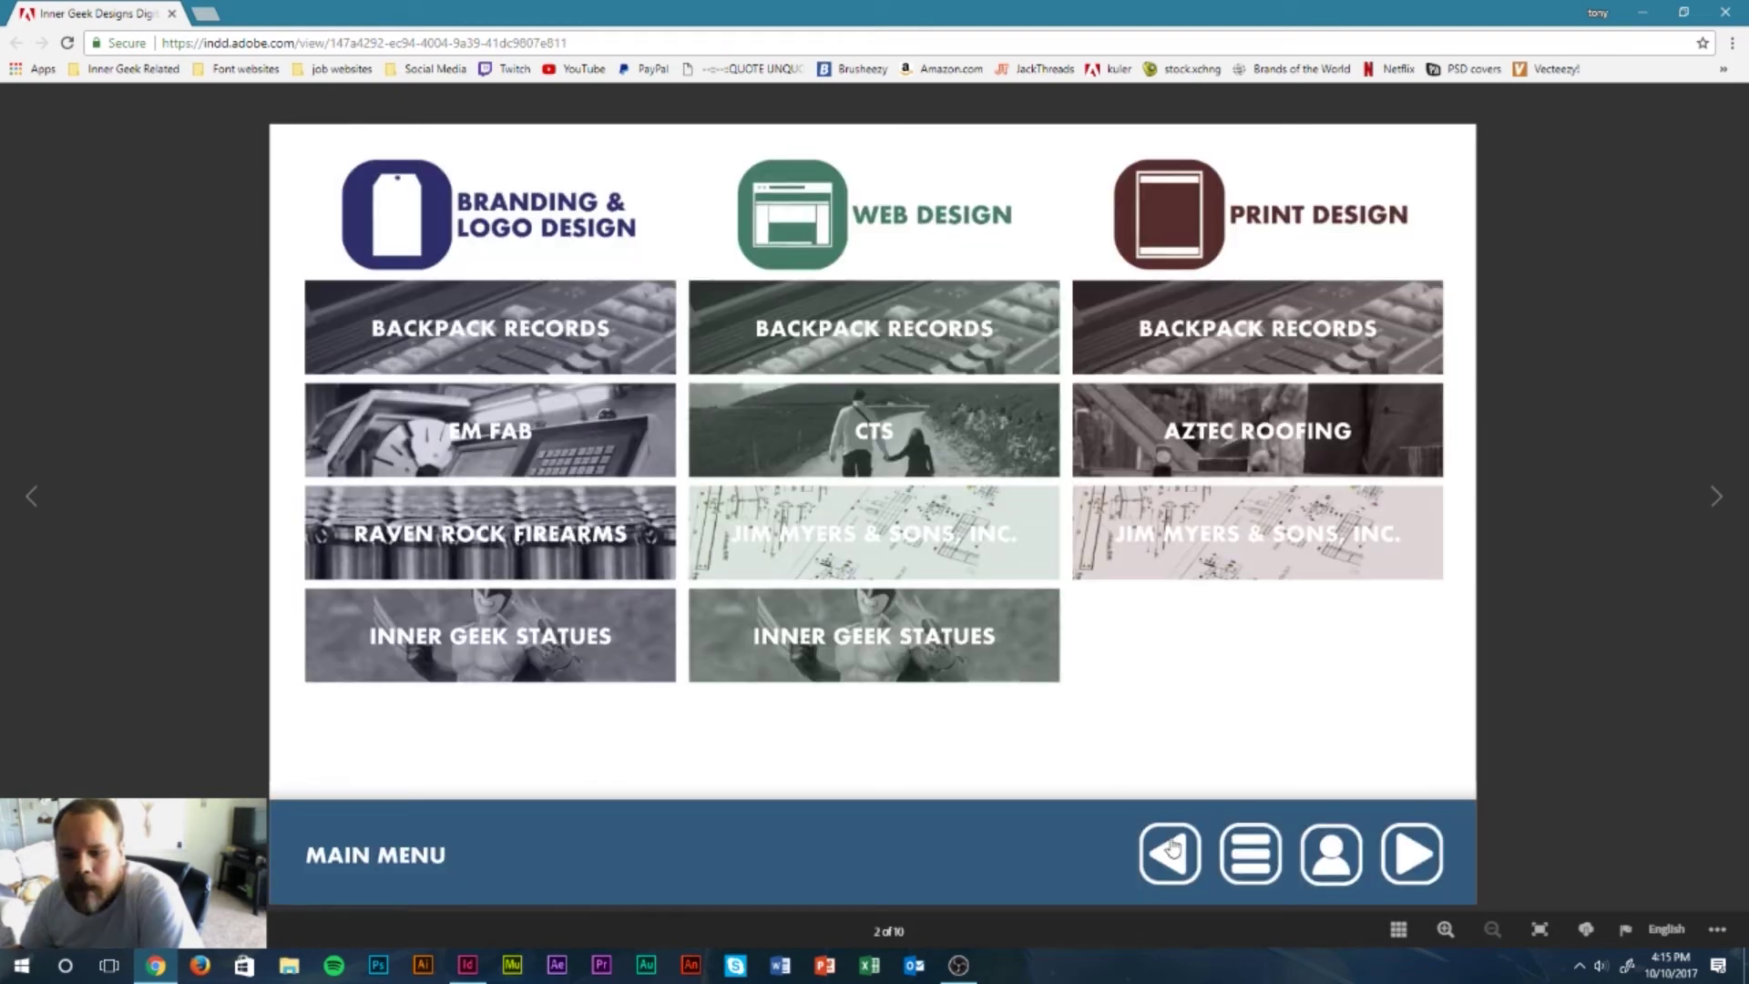
left_click(1174, 848)
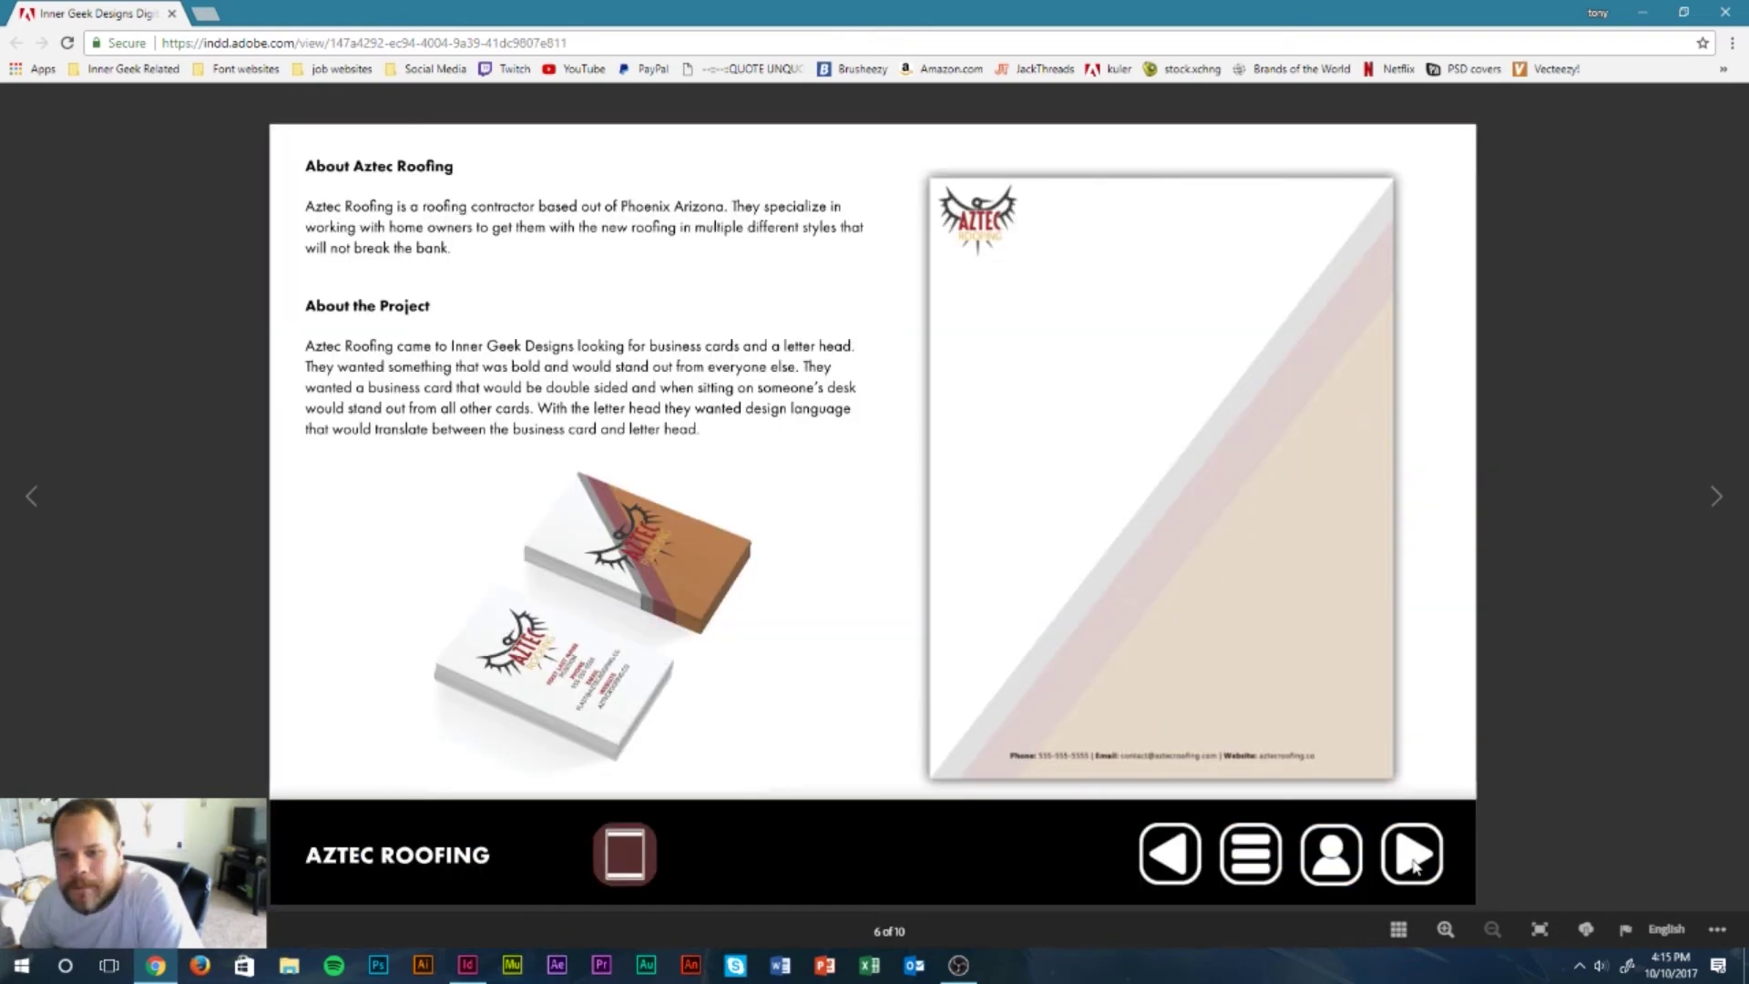
- Page through the project slides, including Raven Rock Firearms, to the Jim Myers & Sons slide
left_click(1411, 854)
left_click(1410, 854)
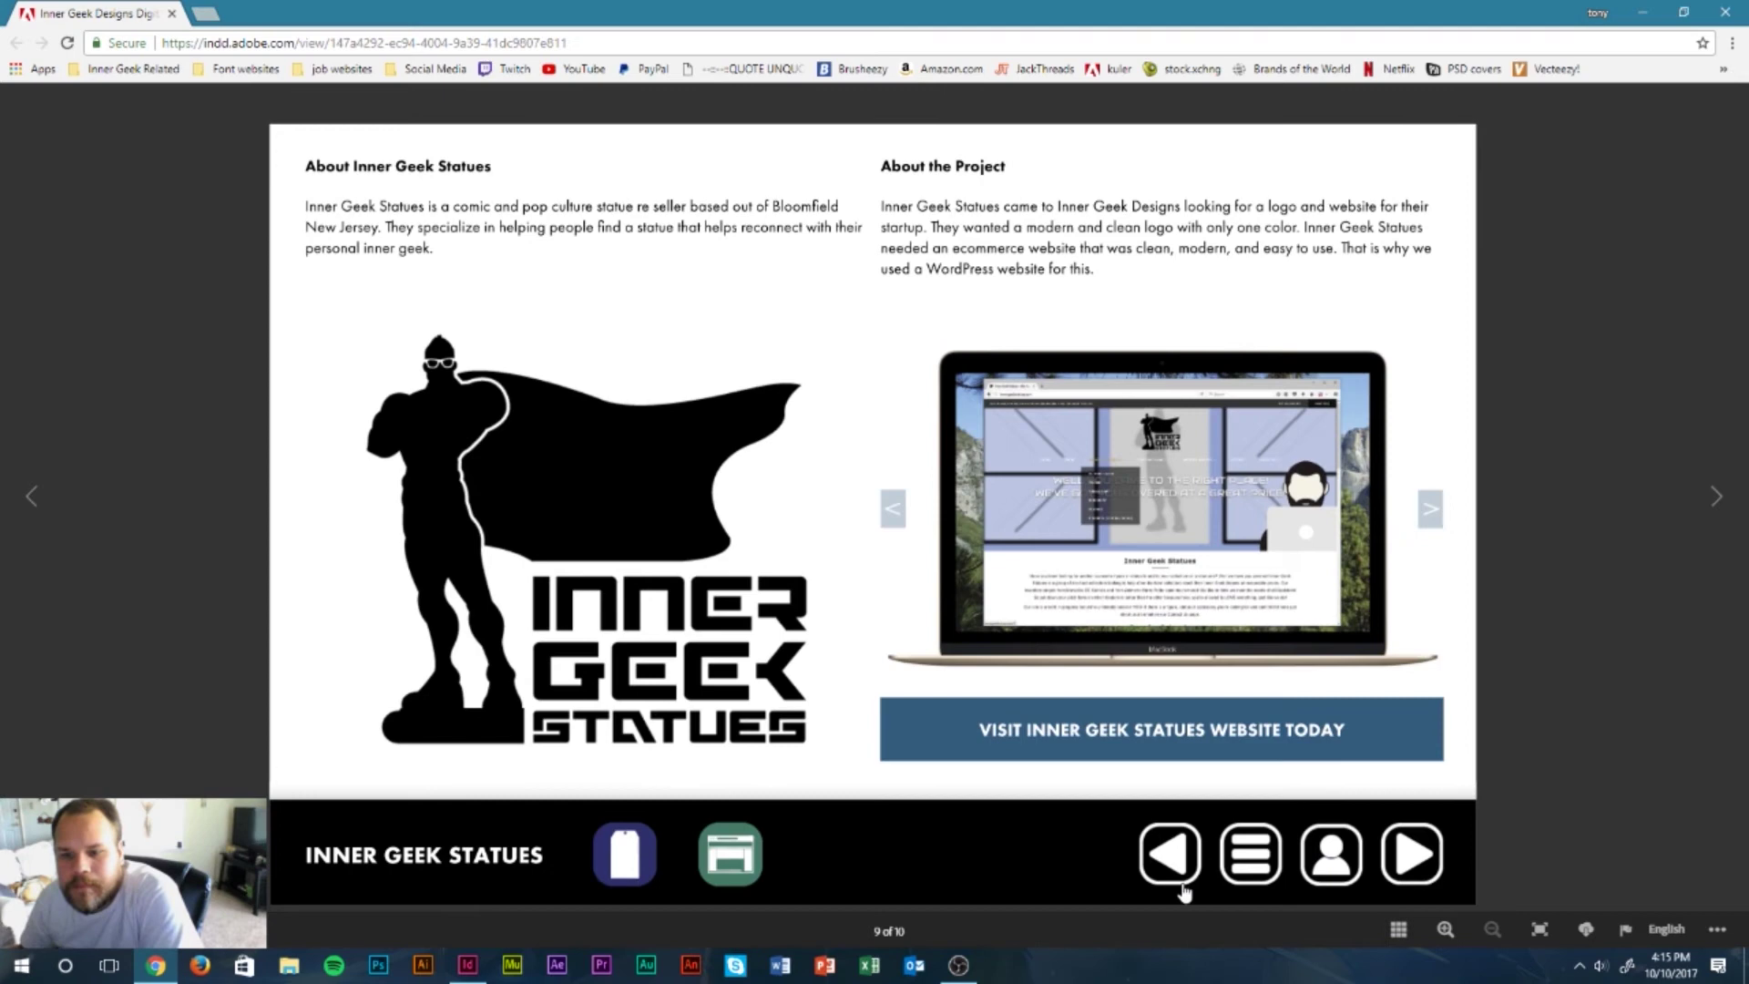
left_click(1166, 856)
left_click(1156, 863)
left_click(1157, 864)
left_click(1391, 863)
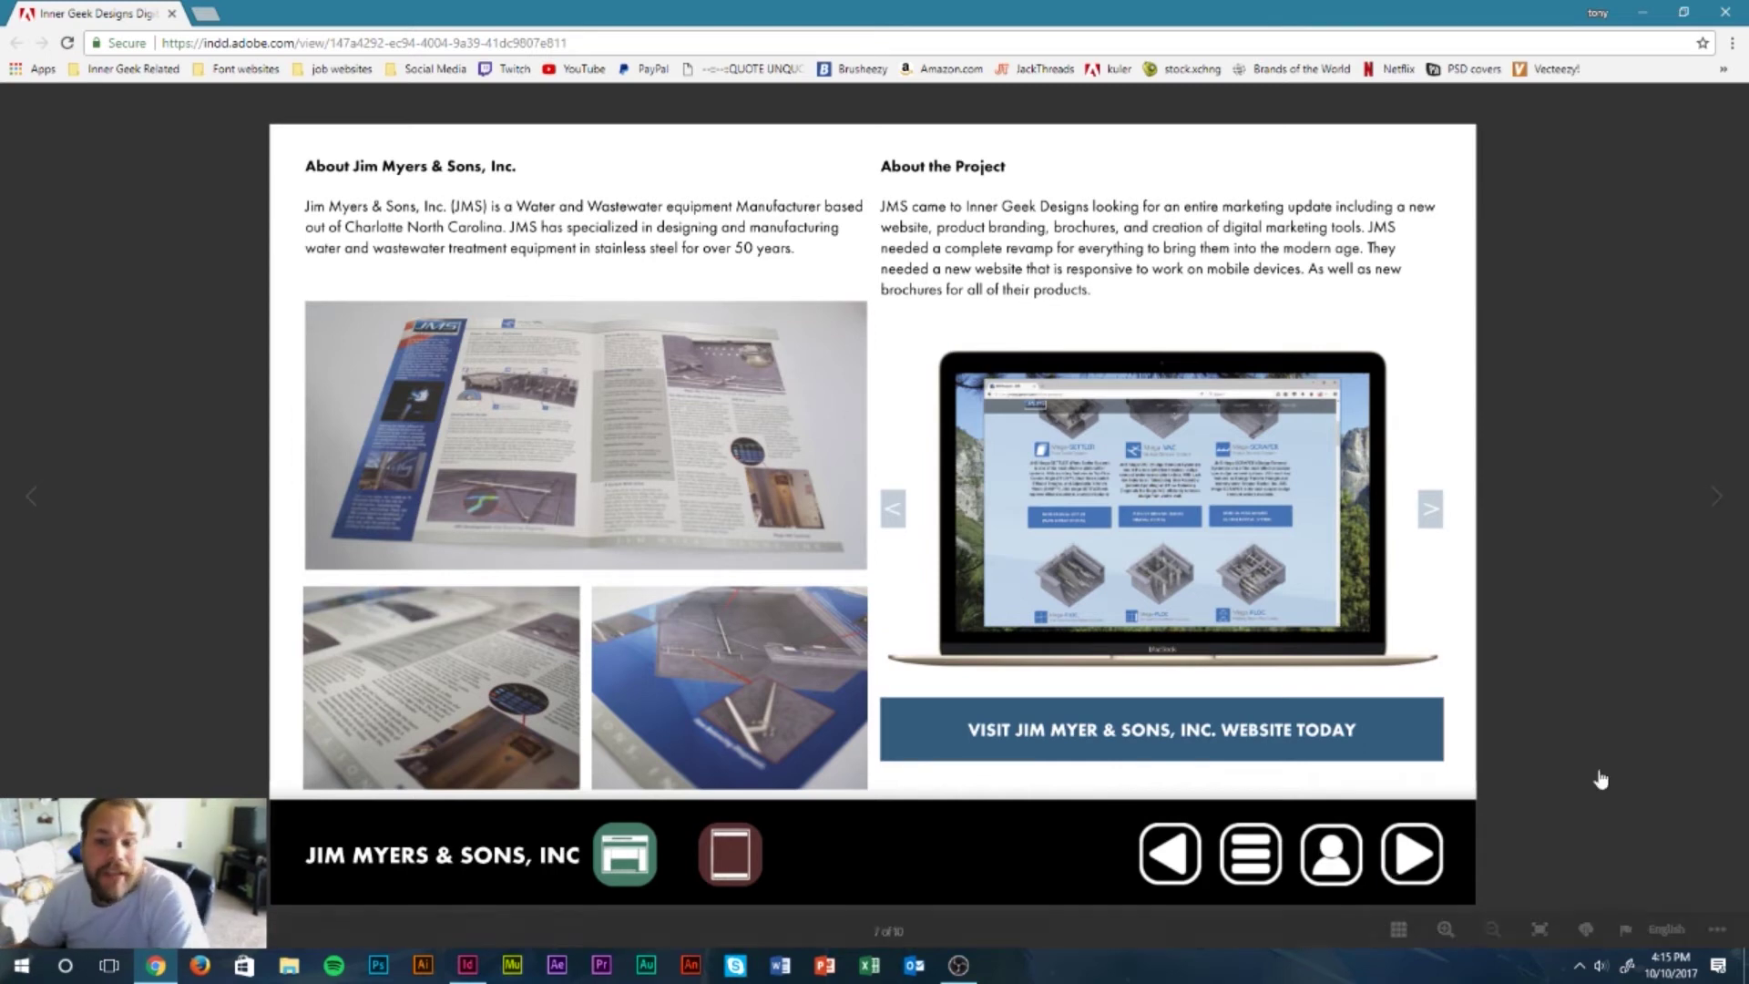
- Cycle through the laptop website screenshots and open the Jim Myers & Sons website
left_click(1432, 510)
left_click(1432, 510)
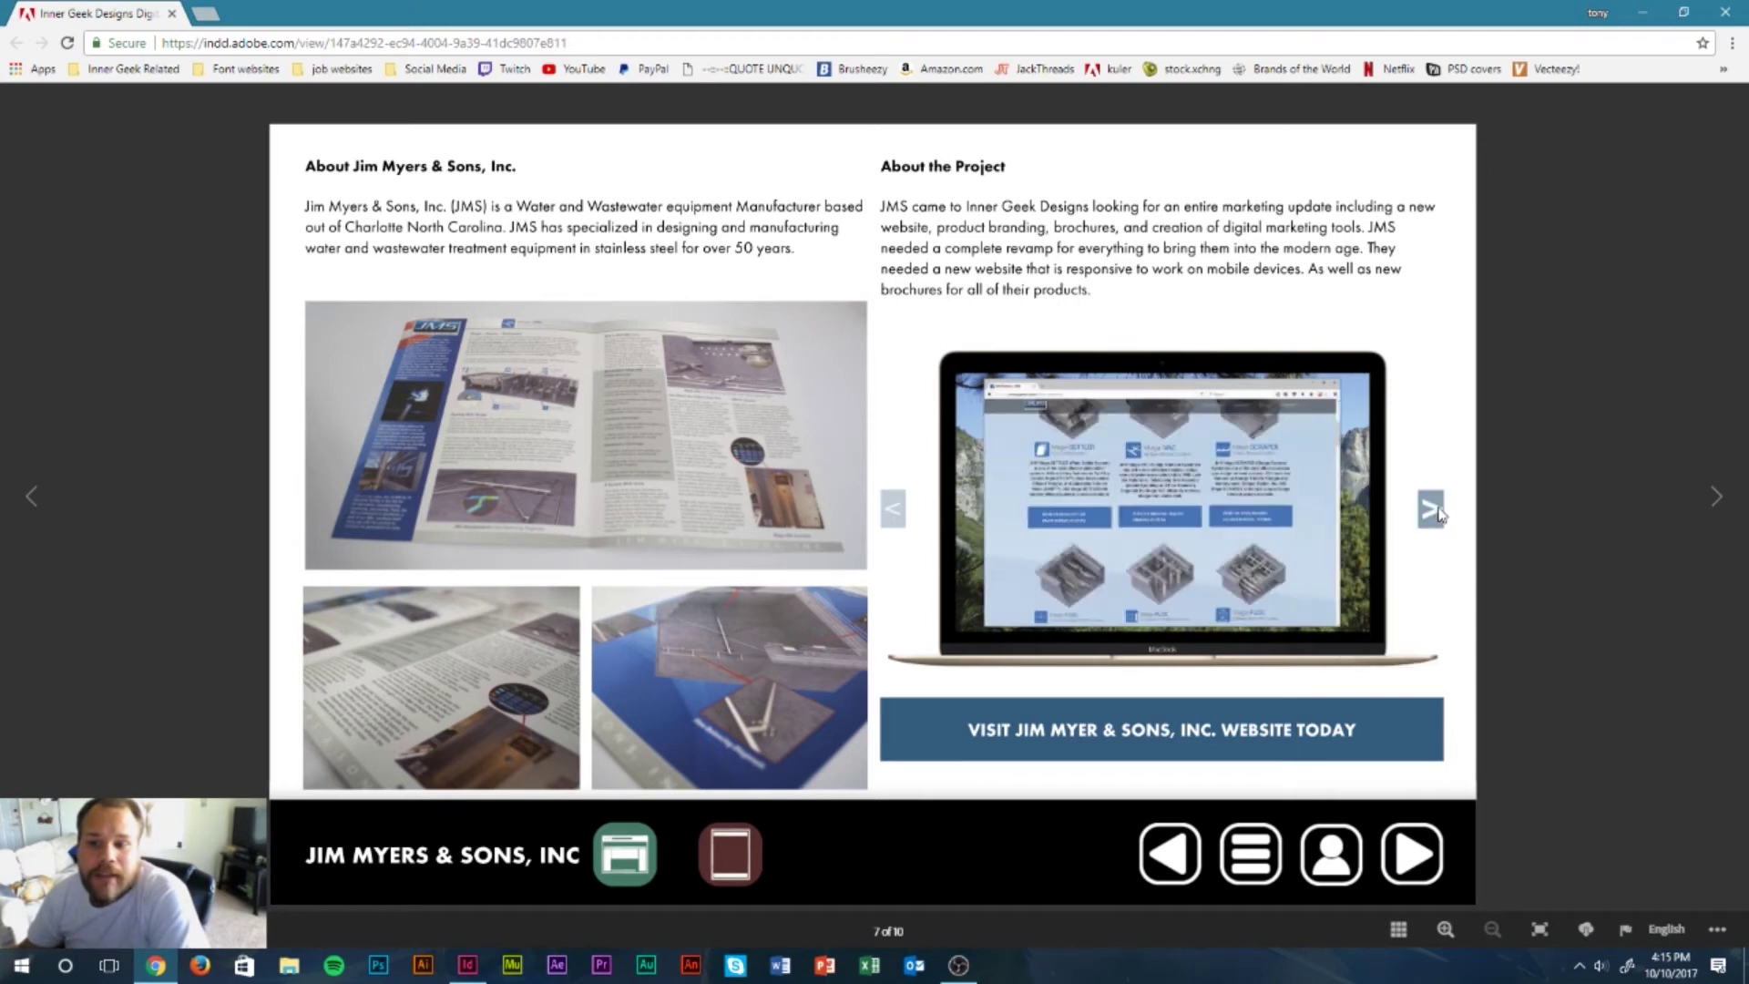
left_click(1430, 509)
left_click(1430, 508)
left_click(1347, 729)
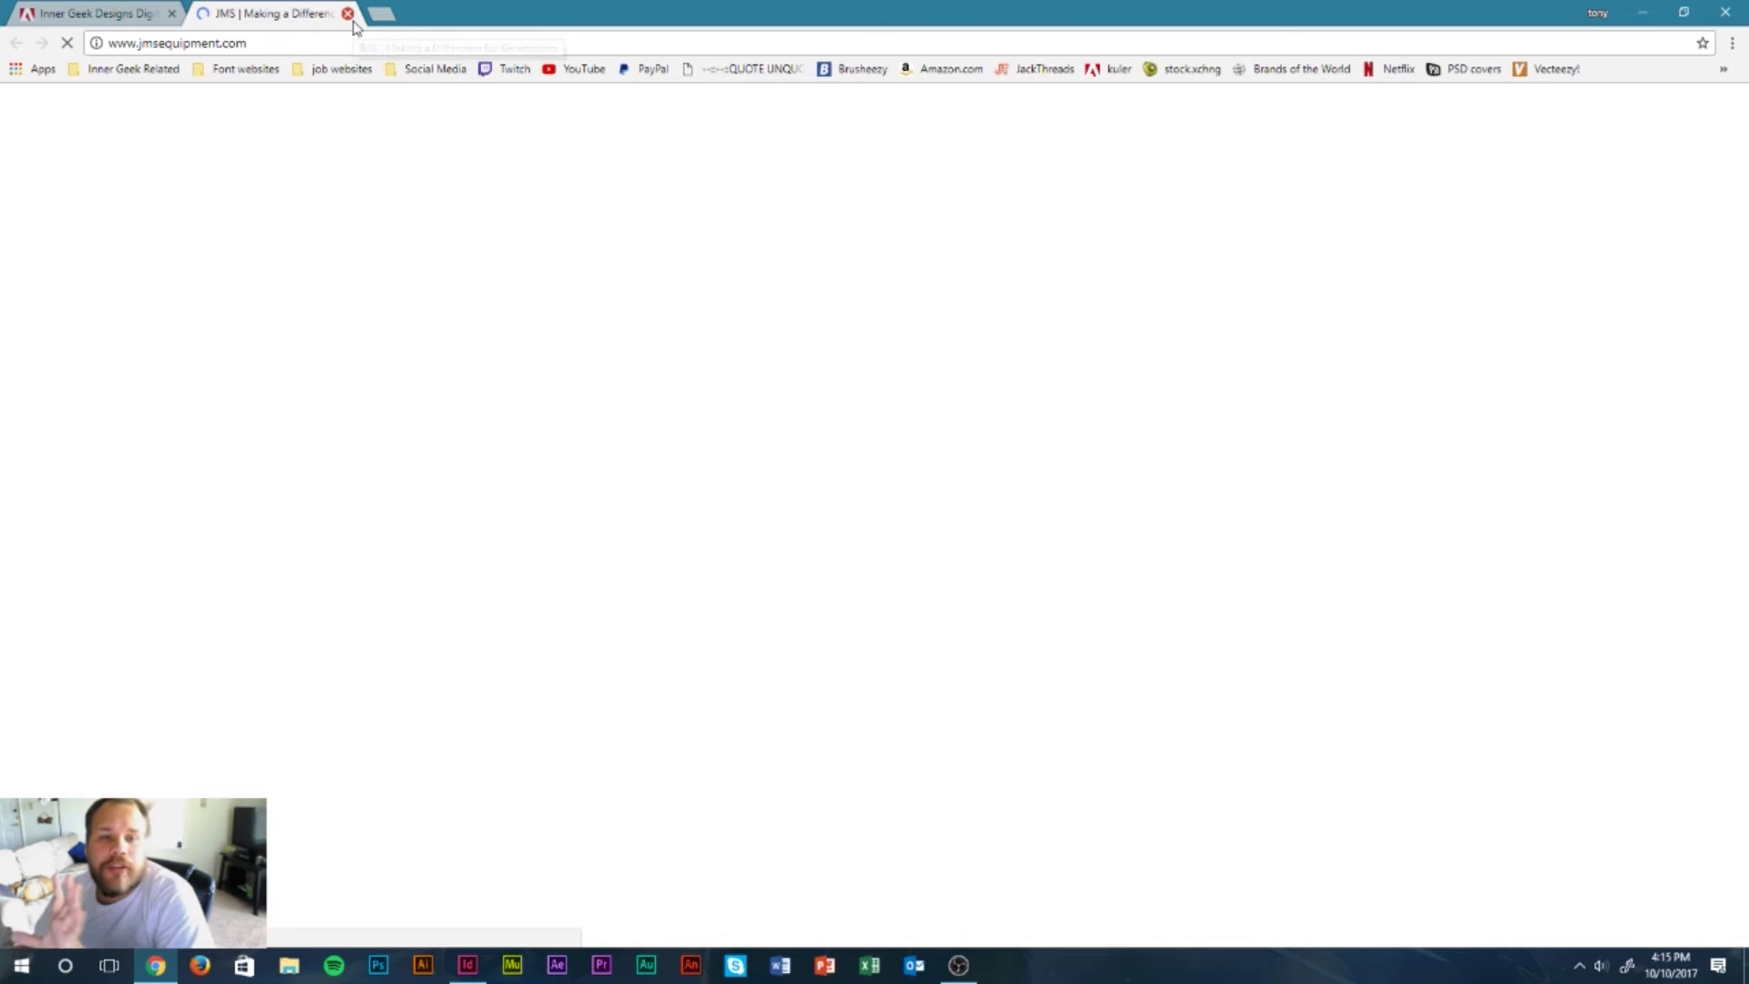
- Close the jmsequipment.com tab to return to the Jim Myers & Sons slide
left_click(347, 13)
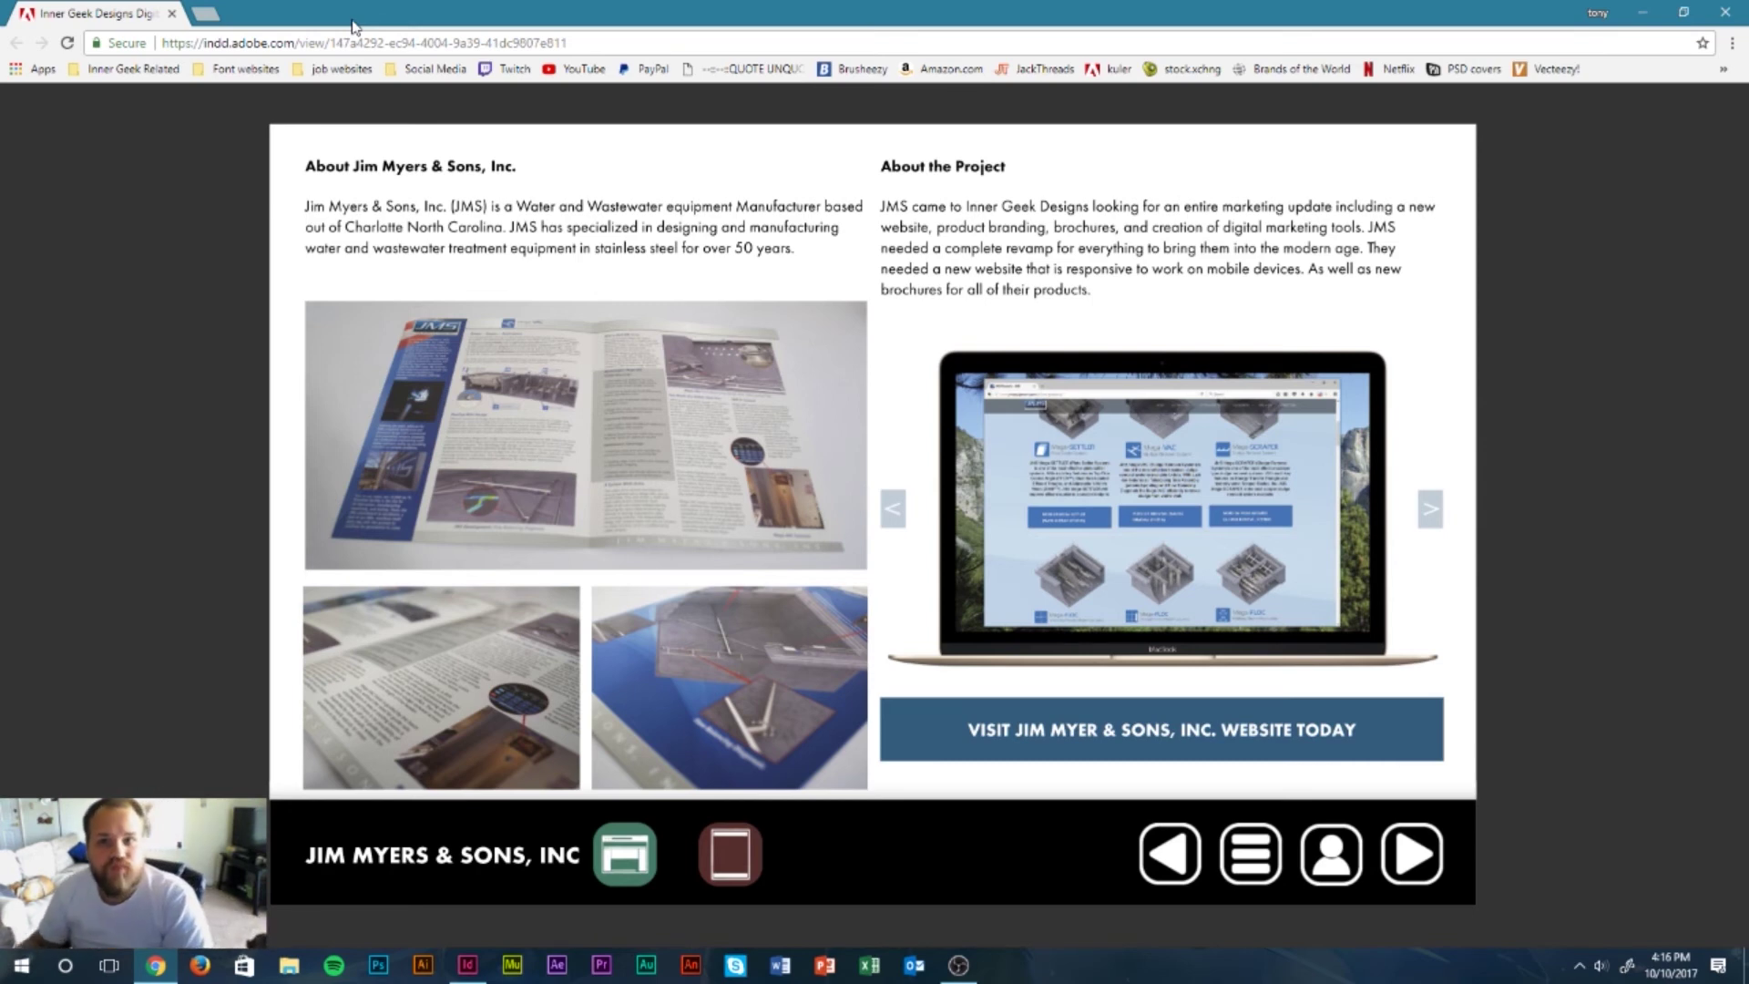
- Minimize Chrome to bring back InDesign's successful-upload Publish Online dialog
left_click(1651, 16)
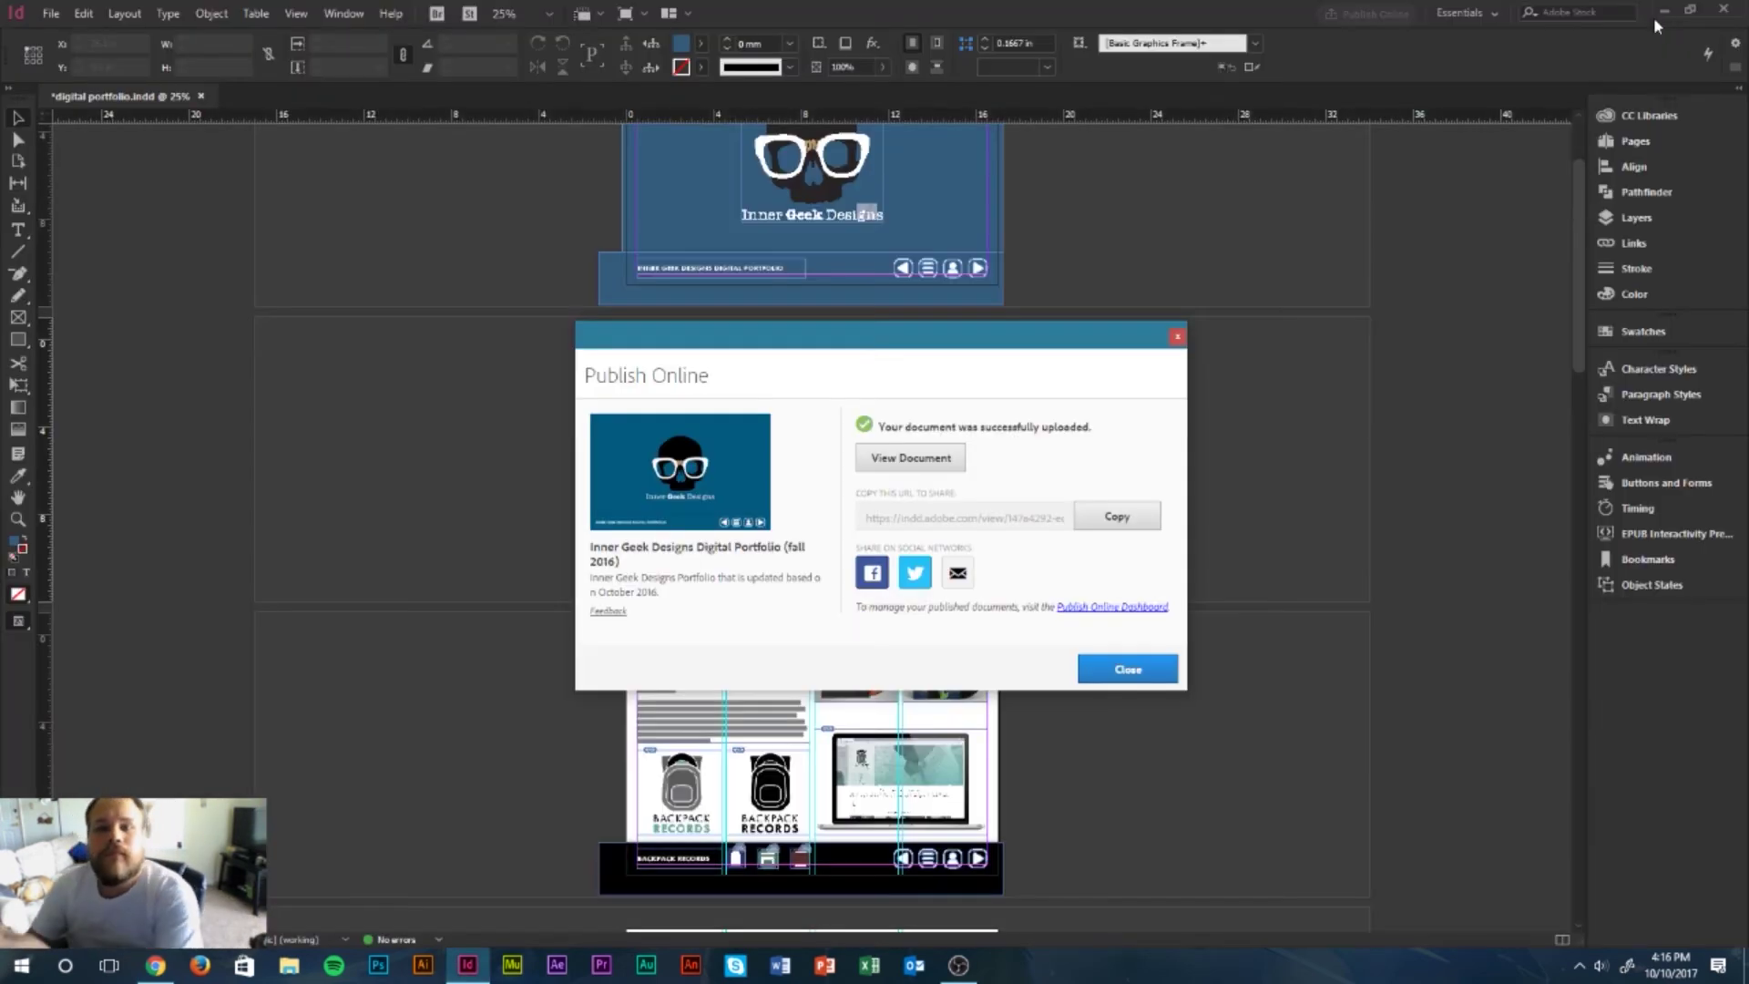